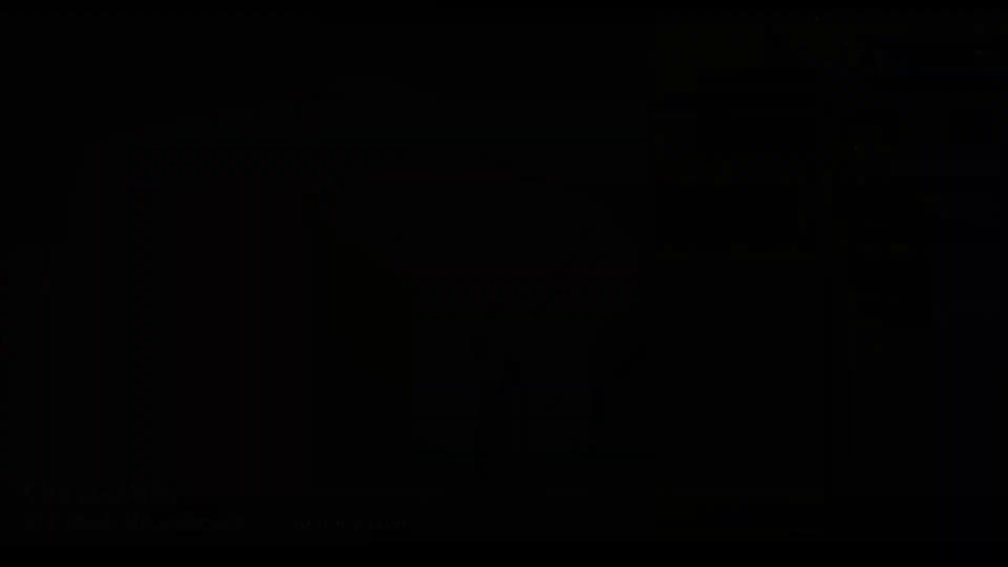
# - Place a sphere against the cube, widen its blend, and duplicate it upward along Z
pyautogui.press('g')
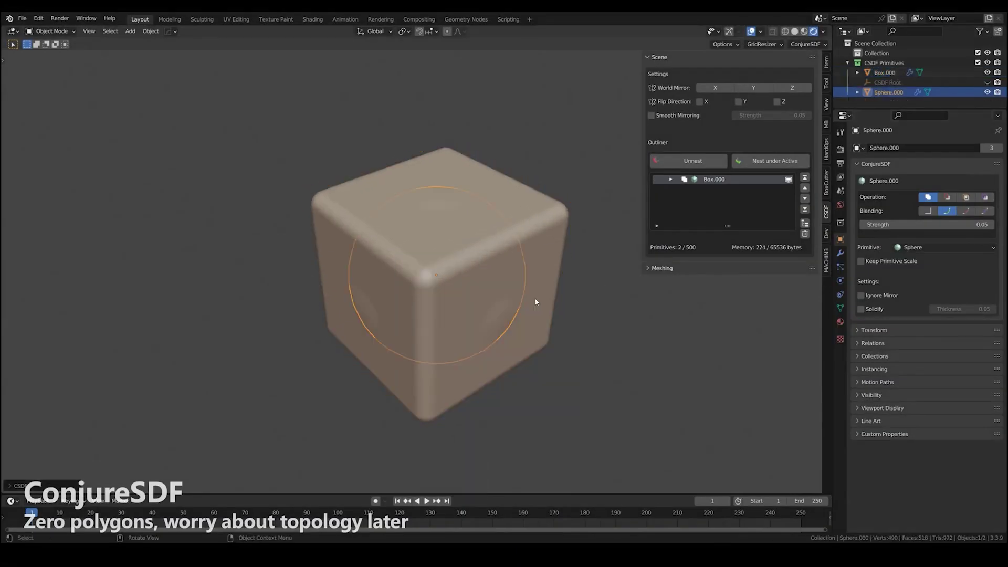
pyautogui.click(512, 341)
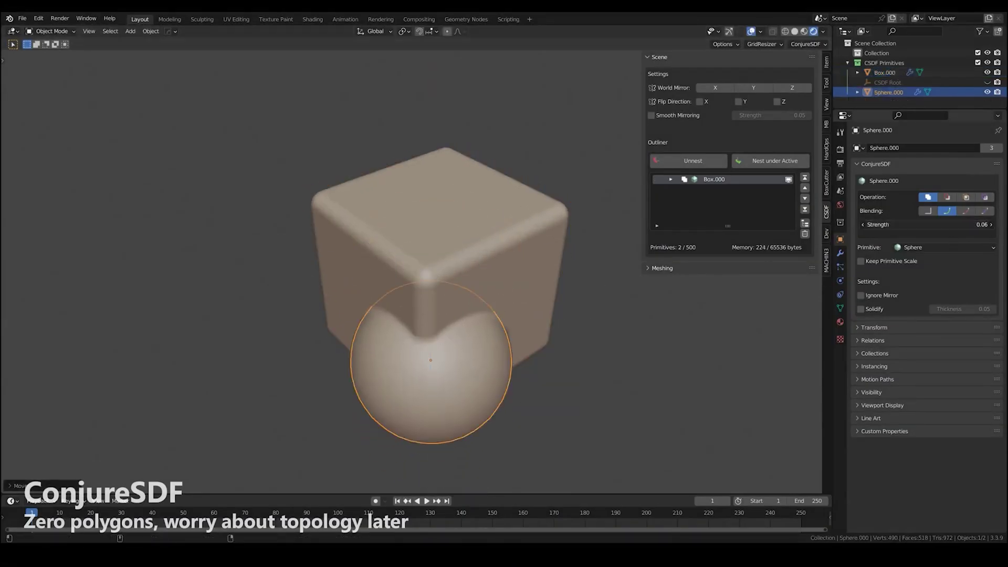
pyautogui.moveTo(940, 224); pyautogui.dragTo(971, 224)
pyautogui.hotkey('shift', 'd')
pyautogui.press('z')
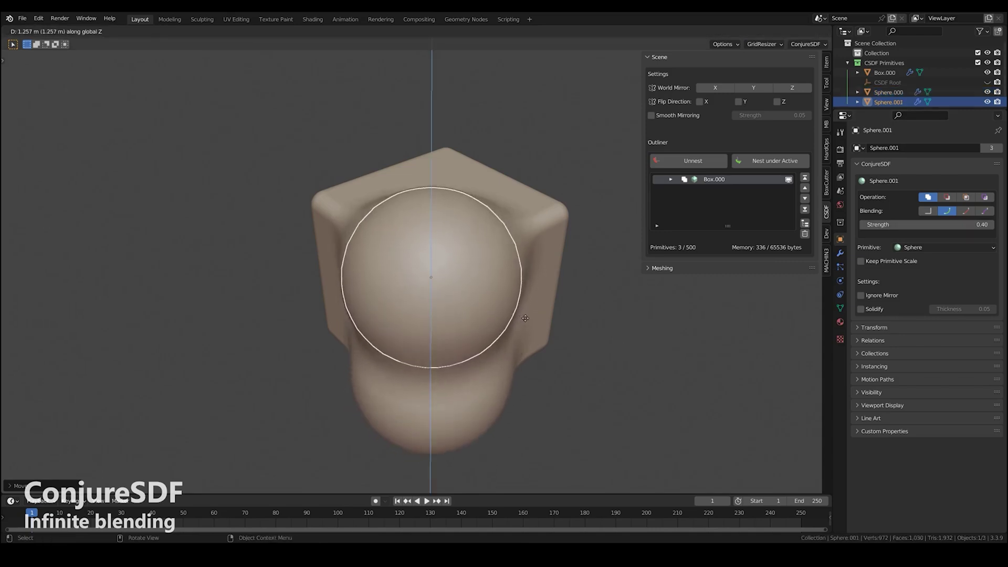
pyautogui.click(519, 321)
# - Make the upper sphere subtract from the cube, reposition it, and lower its blend strength
pyautogui.click(947, 197)
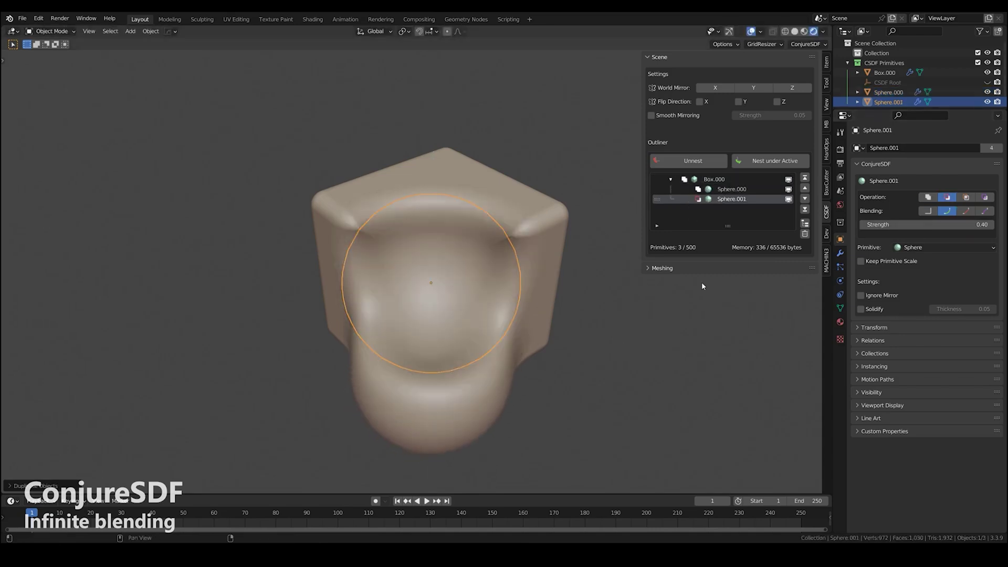
pyautogui.press('g')
pyautogui.click(669, 331)
pyautogui.moveTo(957, 224)
pyautogui.mouseDown()
pyautogui.moveTo(929, 224)
pyautogui.moveTo(940, 224)
pyautogui.mouseUp()
# - Raise the carving sphere along Z, try another blending style, and reduce strength to 0.06
pyautogui.press('g')
pyautogui.press('z')
pyautogui.press('Return')
pyautogui.click(956, 211)
pyautogui.moveTo(493, 294); pyautogui.dragTo(430, 336, button='middle')
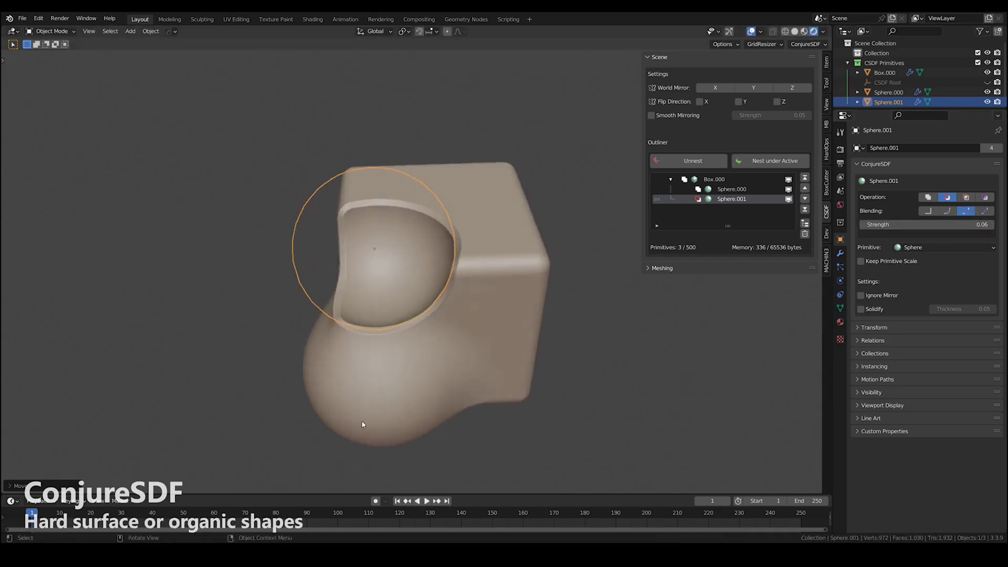
# - Move the lower sphere and give it smooth blending at strength 0.19
pyautogui.click(378, 410)
pyautogui.press('g')
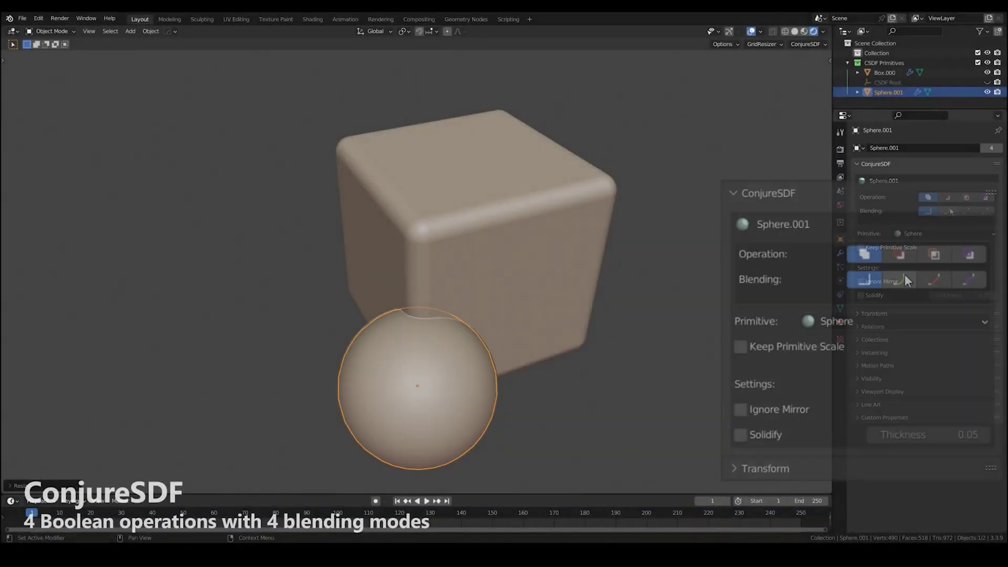
pyautogui.click(899, 280)
pyautogui.moveTo(899, 304); pyautogui.dragTo(887, 304)
# - Set the sphere to the fourth blending style, subtract it inside the box, strength 0.08
pyautogui.click(933, 284)
pyautogui.click(969, 281)
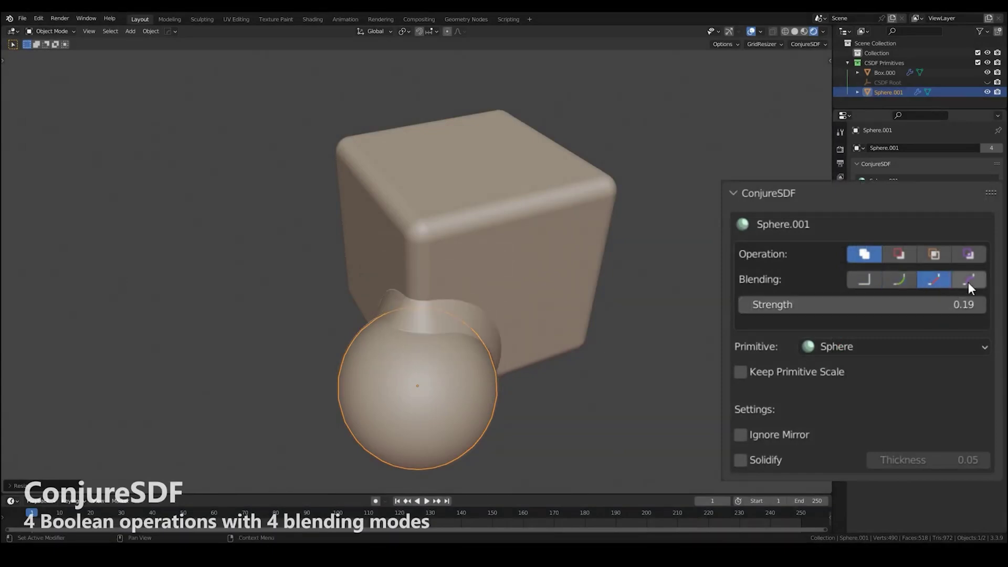
pyautogui.click(899, 254)
pyautogui.press('g')
pyautogui.click(772, 296)
pyautogui.moveTo(772, 296); pyautogui.dragTo(751, 298)
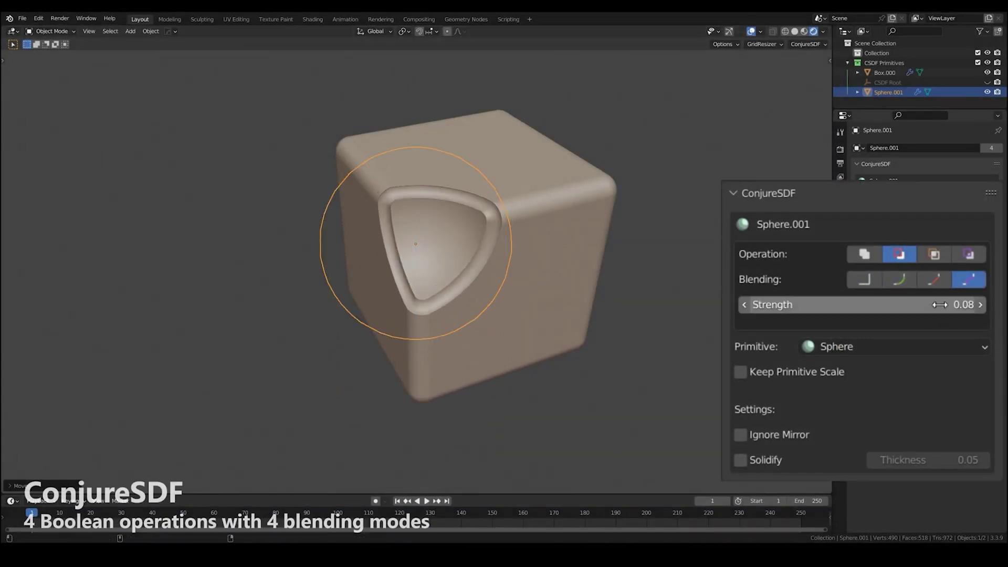
# - Try a smooth intersection at strength 0.06, then switch to cutting a groove into the cube
pyautogui.click(899, 279)
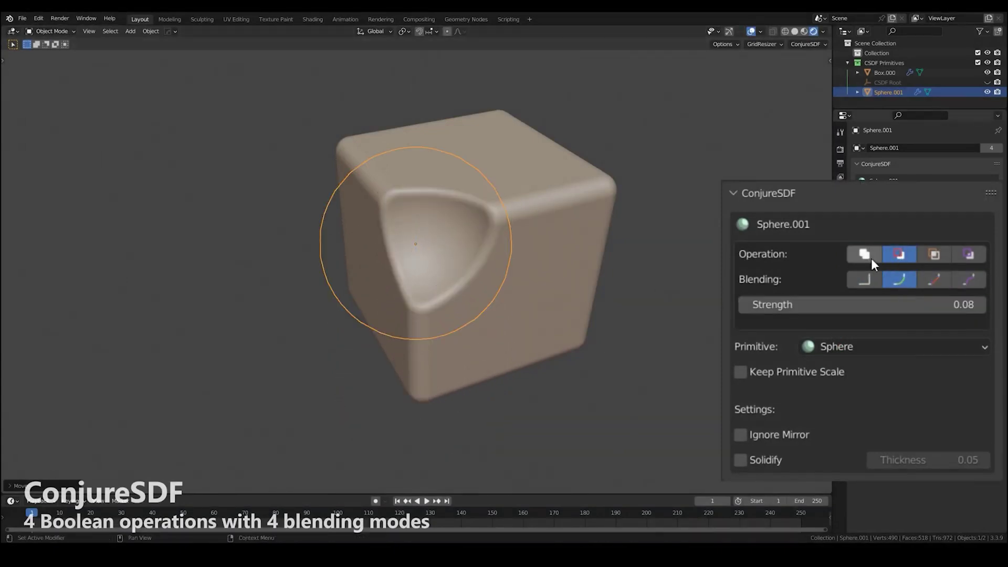
pyautogui.click(934, 254)
pyautogui.moveTo(866, 304); pyautogui.dragTo(860, 306)
pyautogui.click(969, 254)
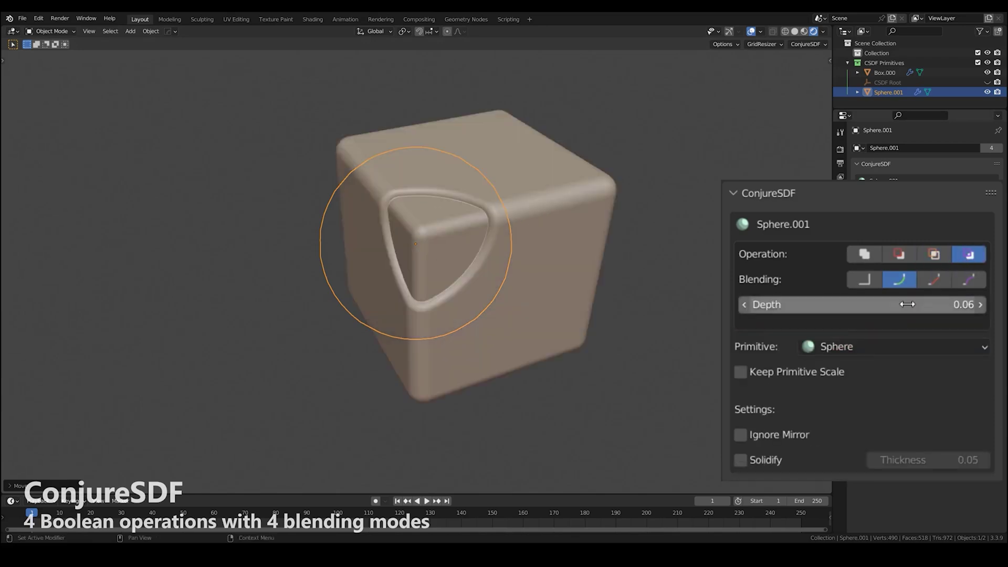
# - Adjust the groove's blending and depth, ending with a smooth subtracted cavity at strength 0.13
pyautogui.click(934, 279)
pyautogui.moveTo(924, 304)
pyautogui.mouseDown()
pyautogui.moveTo(903, 305)
pyautogui.moveTo(853, 337)
pyautogui.mouseUp()
pyautogui.click(864, 254)
pyautogui.click(899, 254)
pyautogui.click(899, 279)
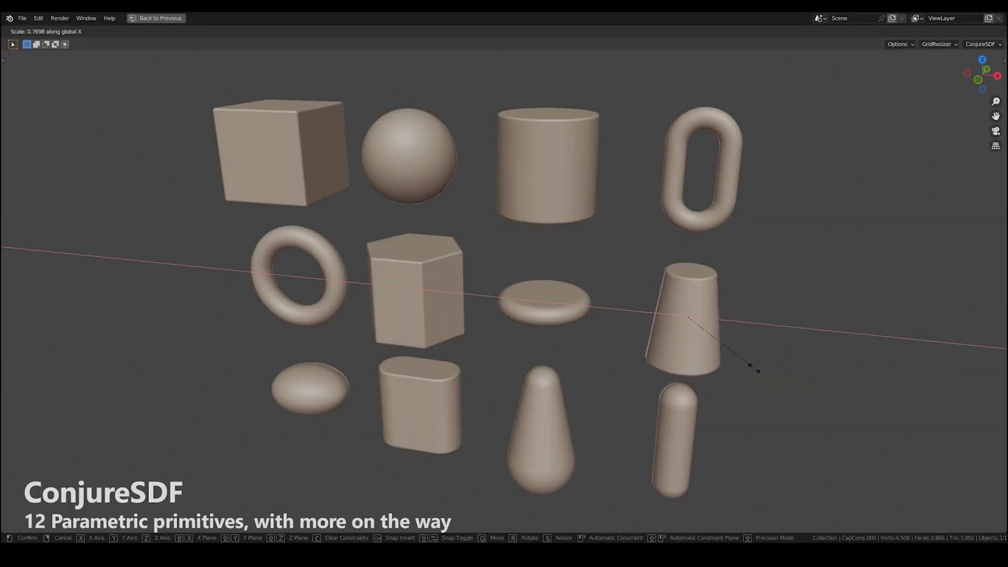
# - Finish widening the cone and scale the long cylinder along X
pyautogui.click(755, 369)
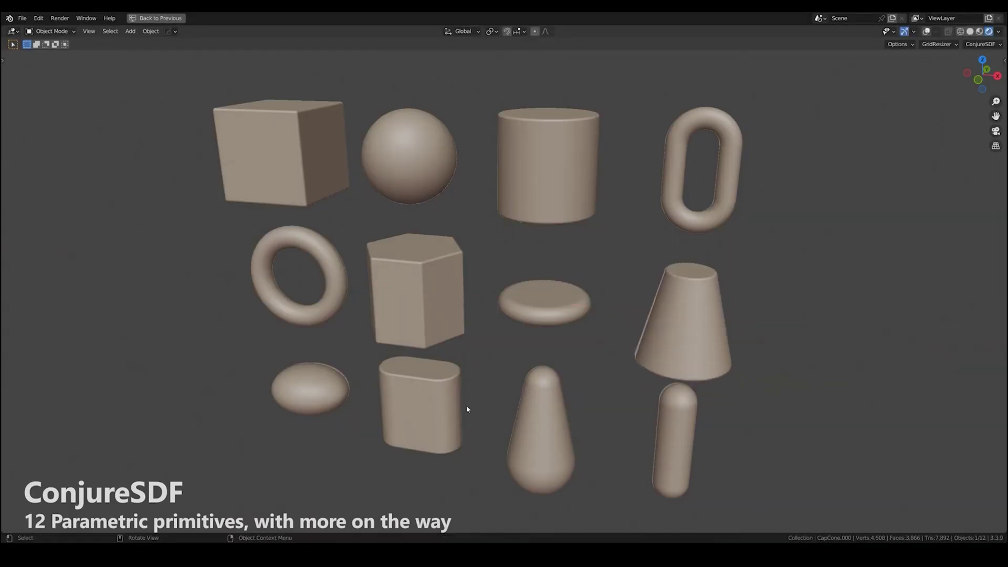
pyautogui.click(457, 409)
pyautogui.press('s')
pyautogui.press('x')
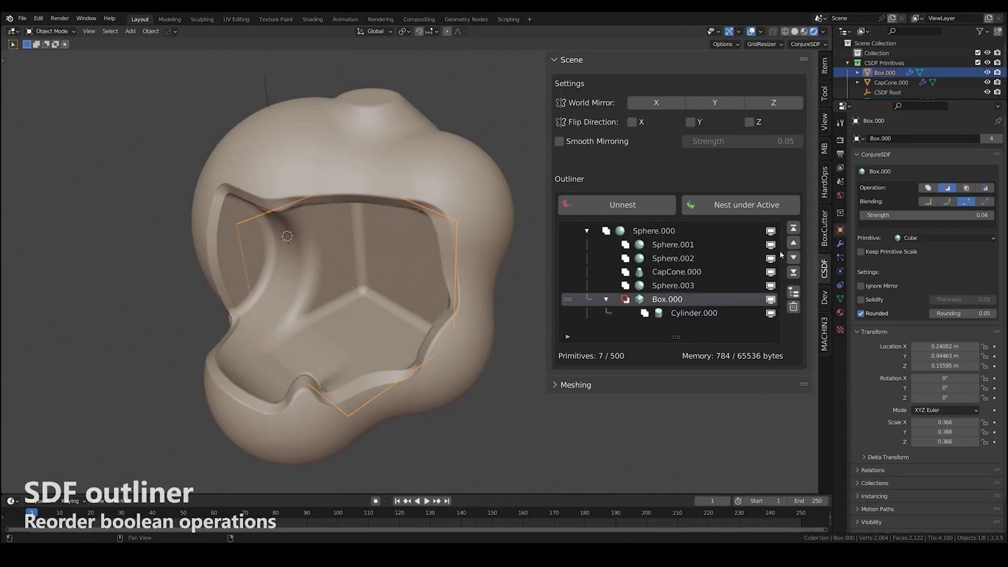
# - Reorder Box.000, then unnest Cylinder.000 and move it first under Sphere.000
pyautogui.click(793, 242)
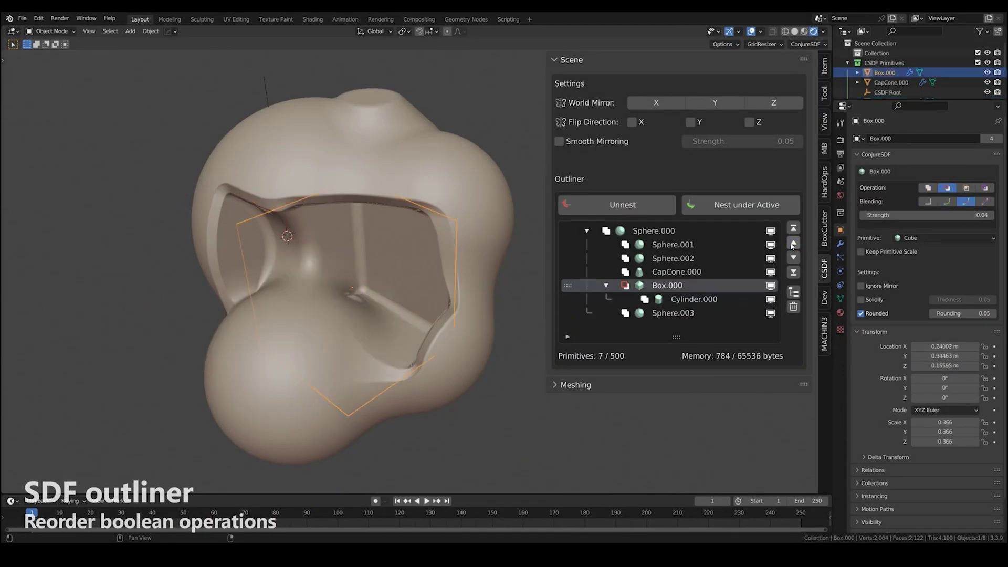
pyautogui.click(794, 272)
pyautogui.click(686, 310)
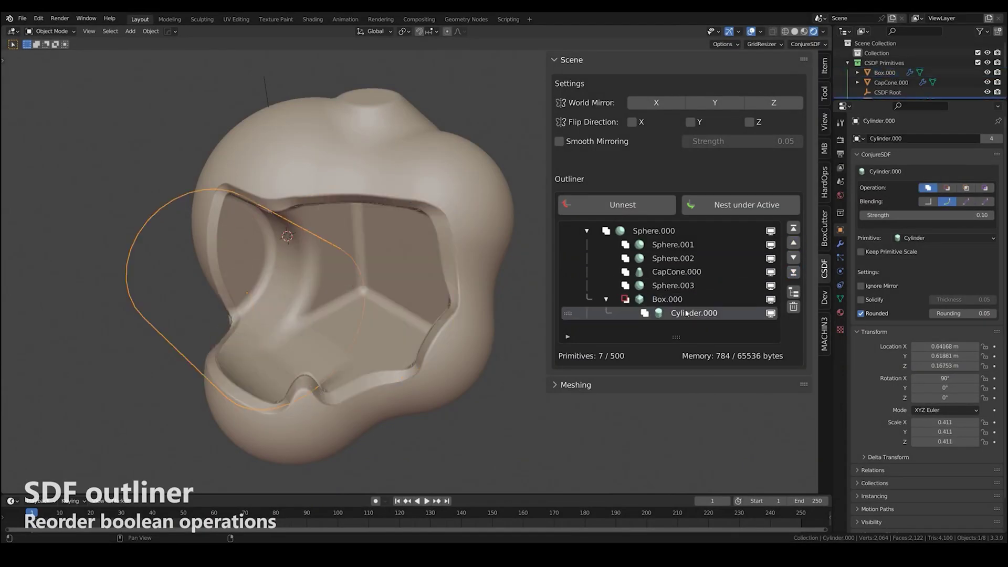
pyautogui.click(625, 204)
pyautogui.click(793, 243)
pyautogui.click(794, 242)
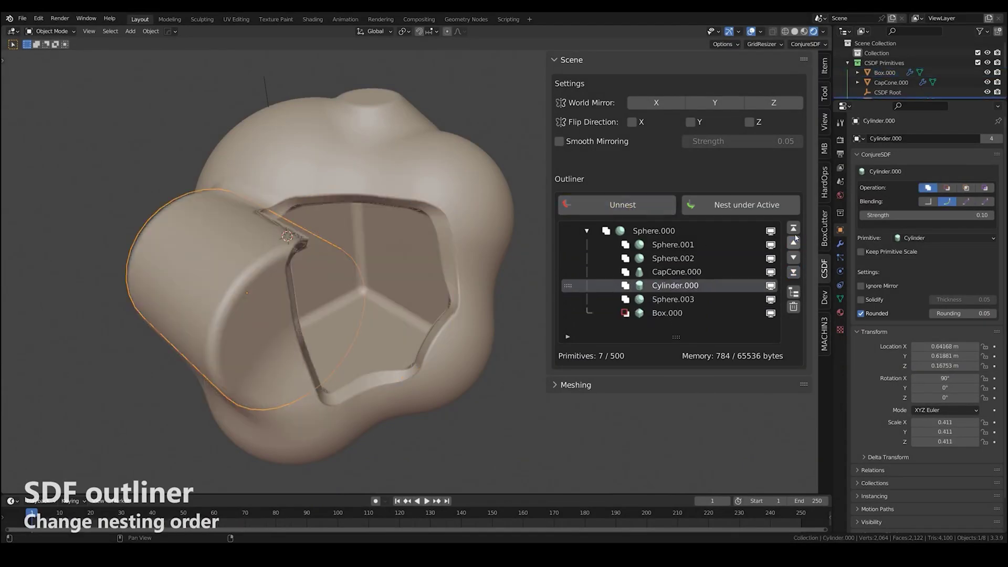
# - Nest Cylinder.000 under Box.000 and try two other blending styles for it
pyautogui.click(667, 312)
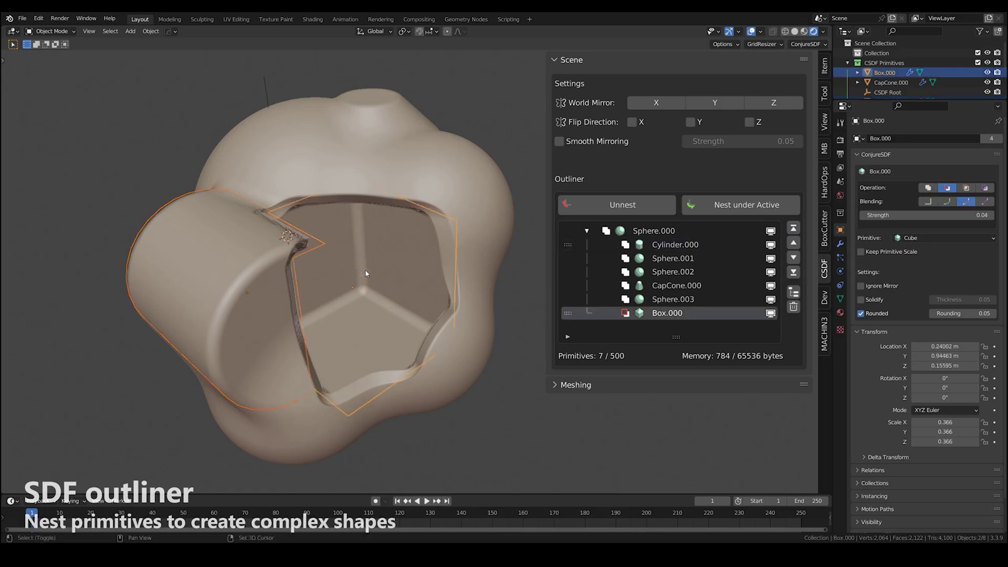
pyautogui.click(745, 205)
pyautogui.click(694, 313)
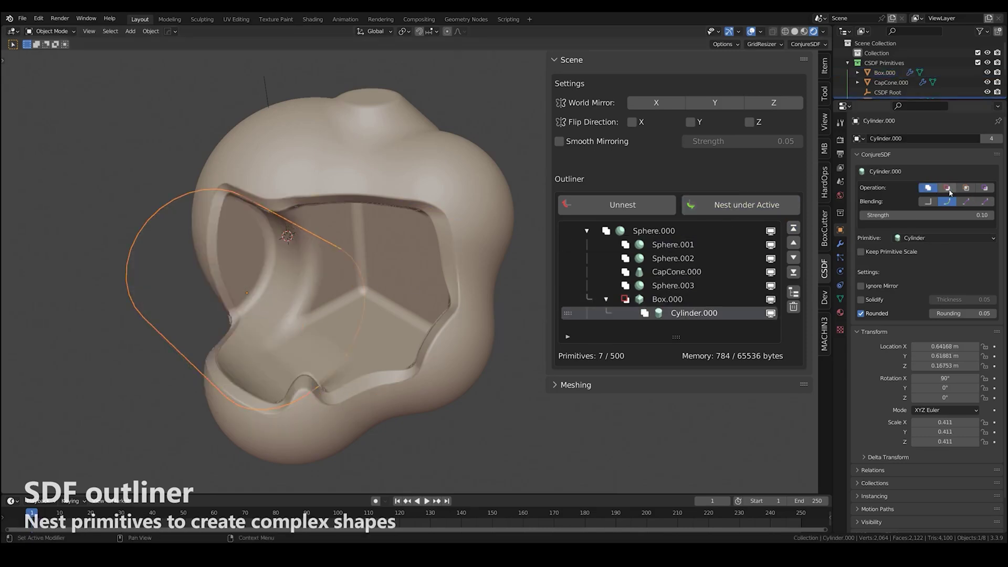
pyautogui.click(927, 201)
pyautogui.click(966, 201)
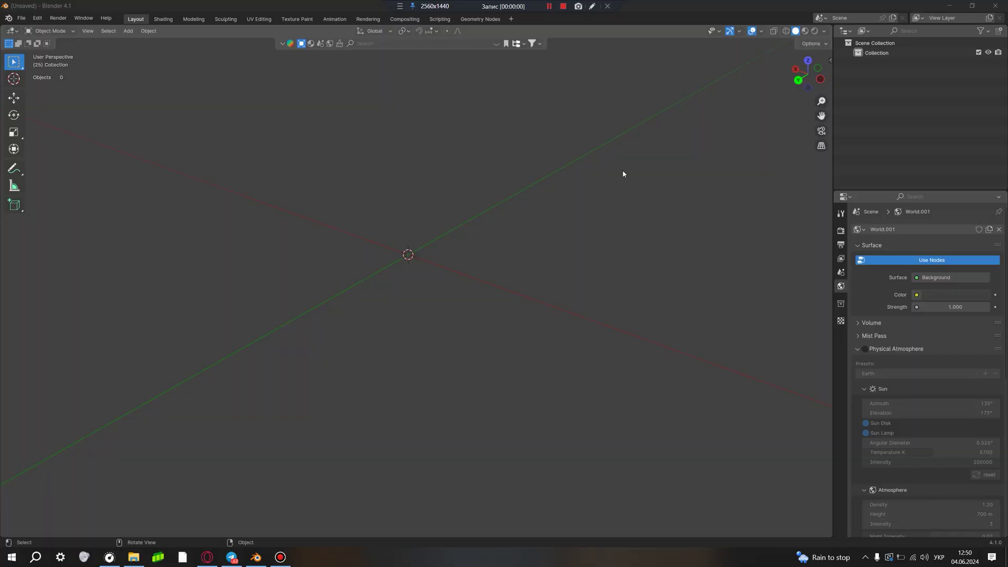
# - Open Preferences and install the add-on from ConjureSDF.zip
pyautogui.click(41, 22)
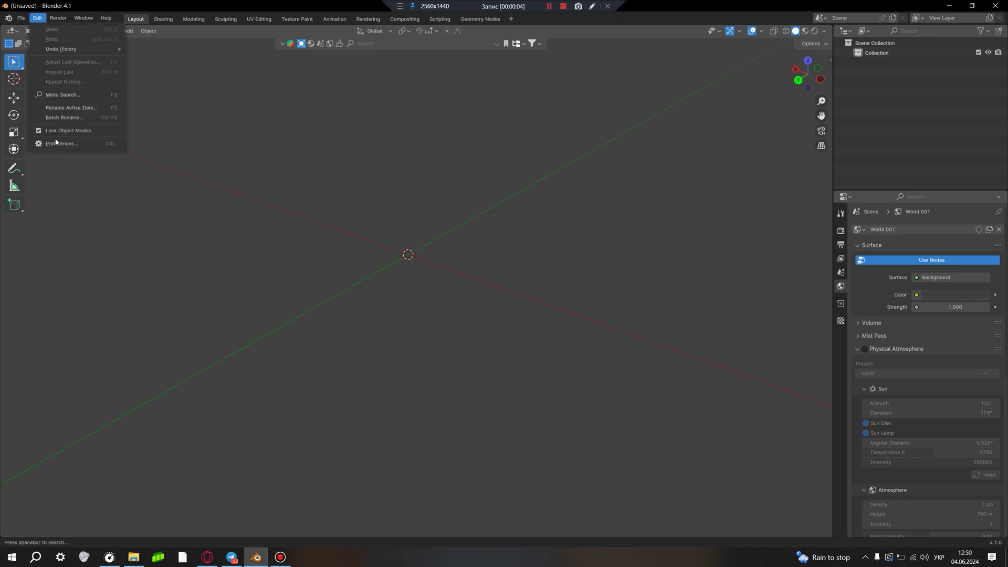
pyautogui.click(64, 145)
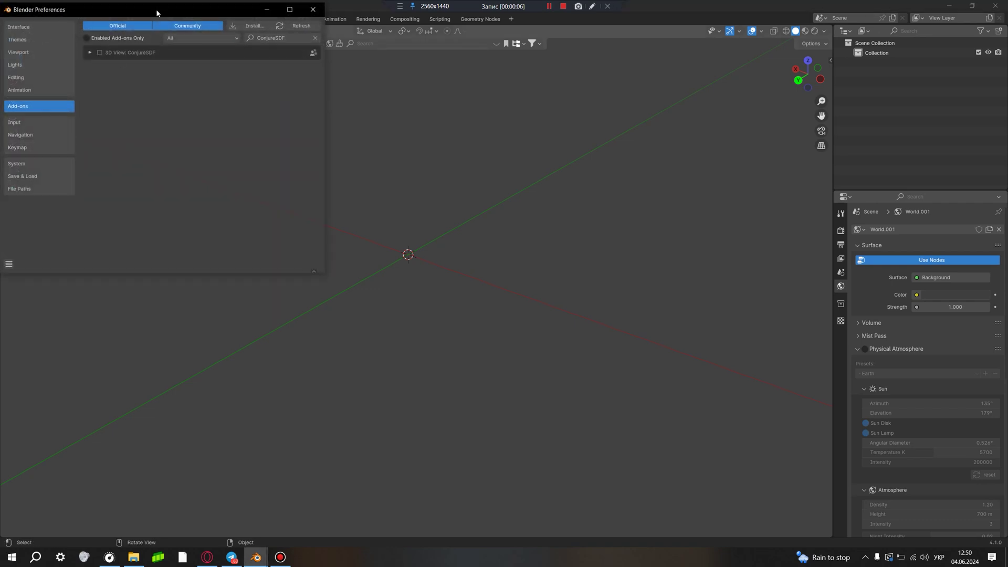
pyautogui.moveTo(156, 9); pyautogui.dragTo(250, 178)
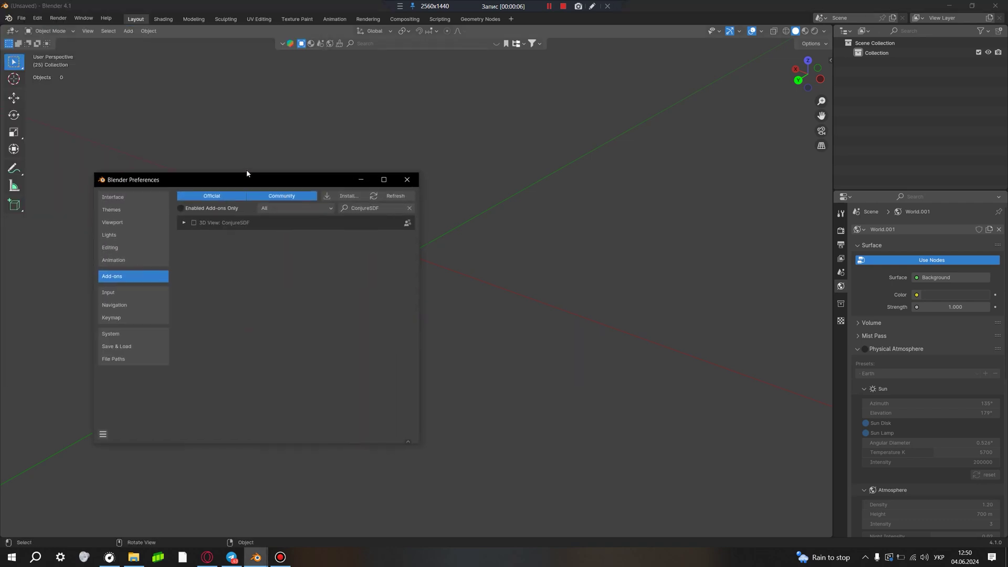
pyautogui.click(350, 198)
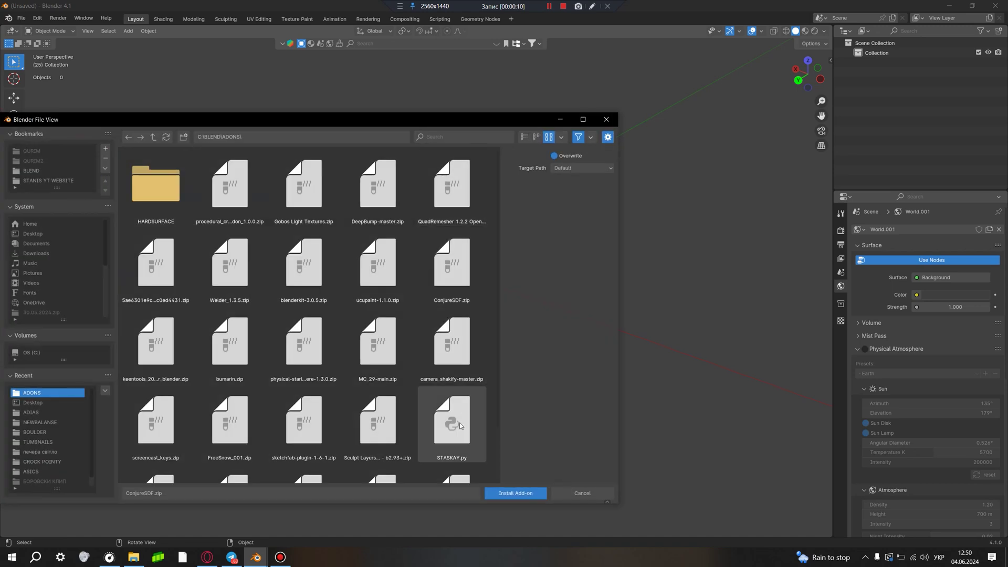
pyautogui.scroll(-2, 436, 399)
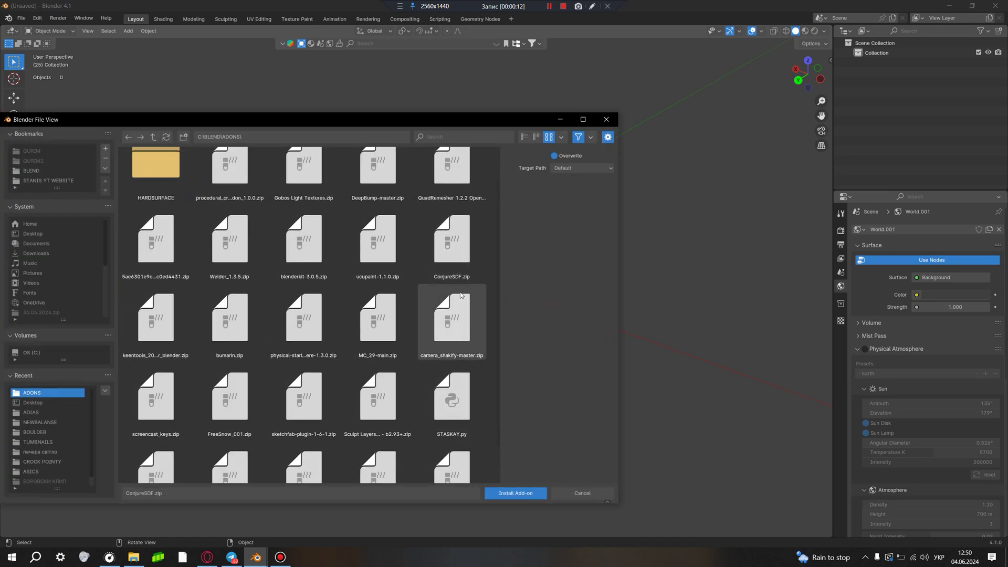
pyautogui.click(452, 238)
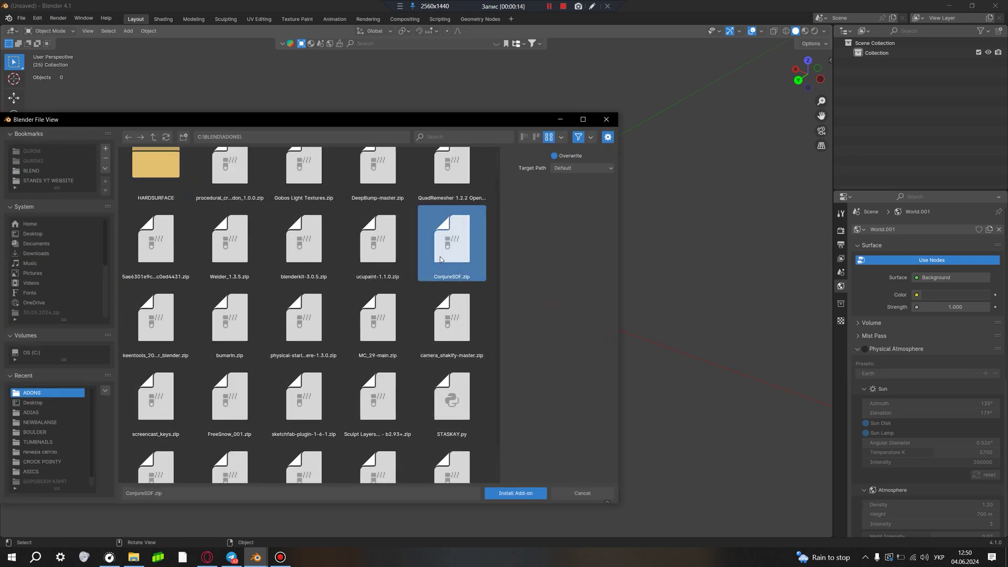
pyautogui.click(517, 493)
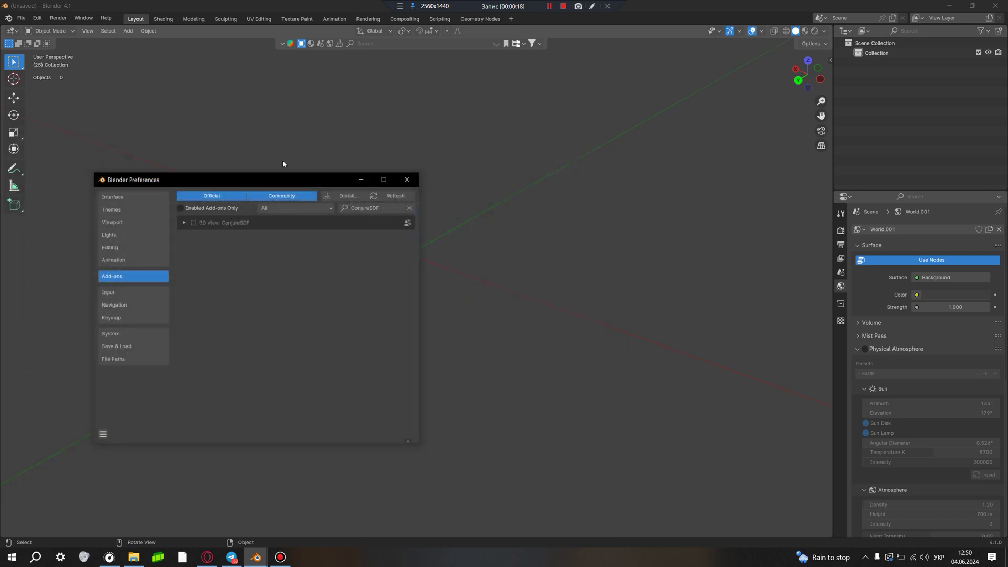
# - Enable the ConjureSDF add-on and expand its details
pyautogui.moveTo(284, 180); pyautogui.dragTo(338, 167)
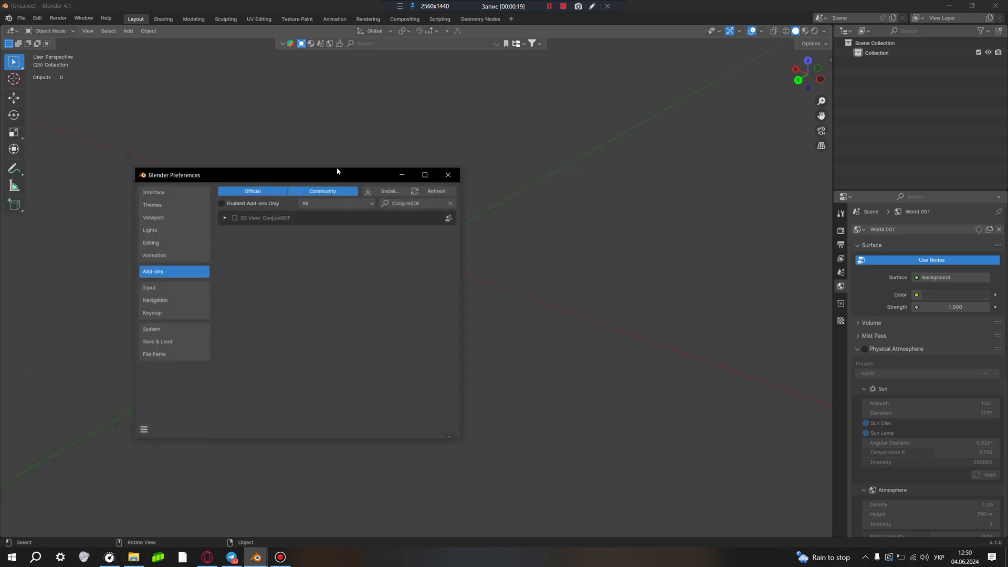
pyautogui.click(249, 211)
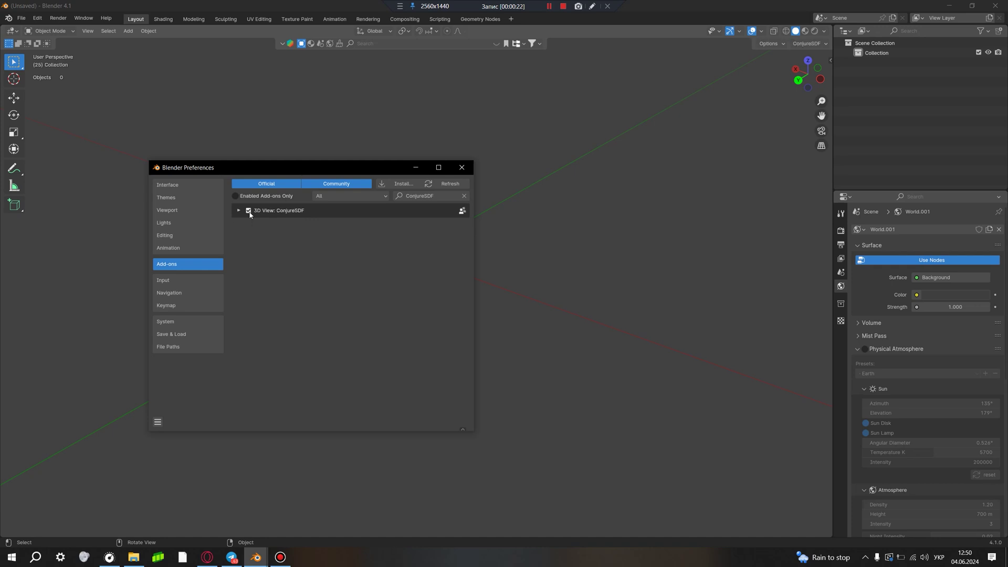
pyautogui.click(239, 210)
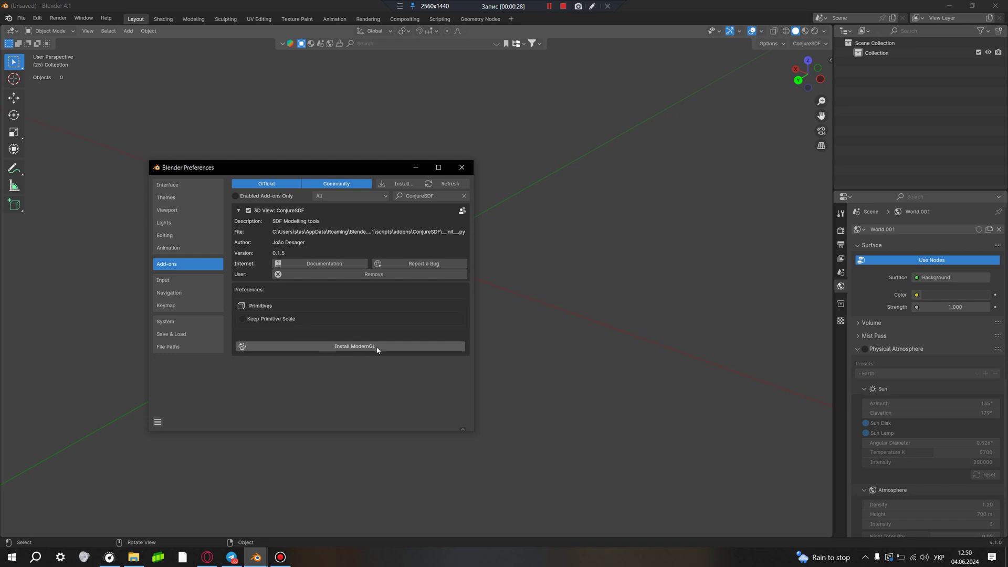
# - Start the ModernGL install, then bring up the ConjureSDF Gumroad page in the browser
pyautogui.click(275, 346)
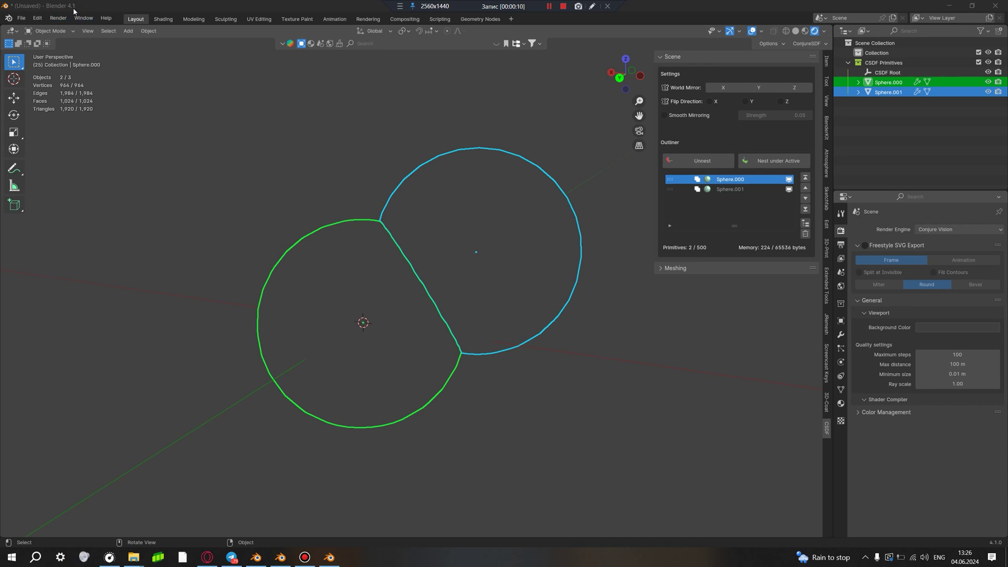
pyautogui.click(207, 557)
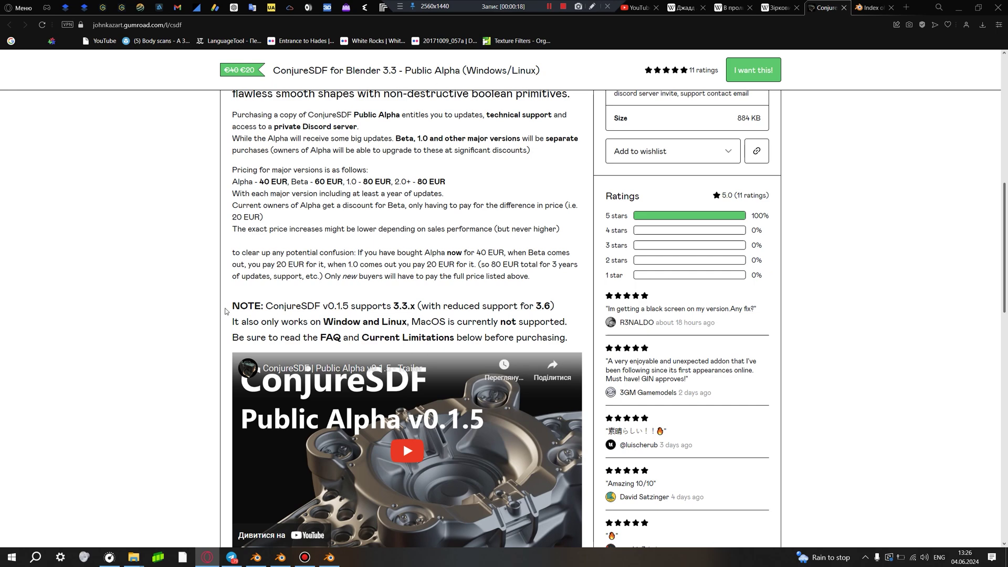
# - Highlight the note that v0.1.5 supports Blender 3.3.x, then return to the Blender 4.1 window
pyautogui.moveTo(269, 308); pyautogui.dragTo(402, 305)
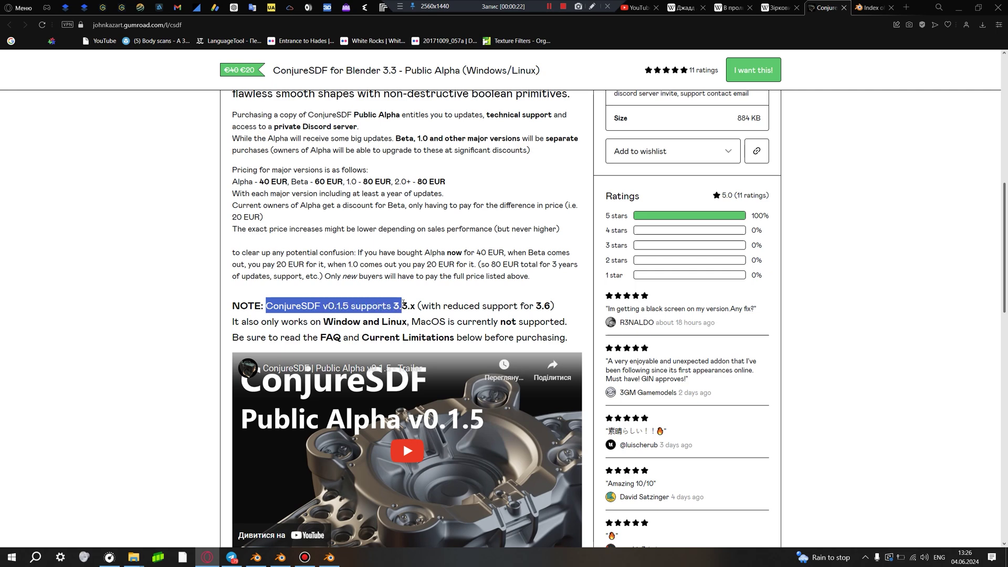
pyautogui.moveTo(415, 303); pyautogui.dragTo(553, 306)
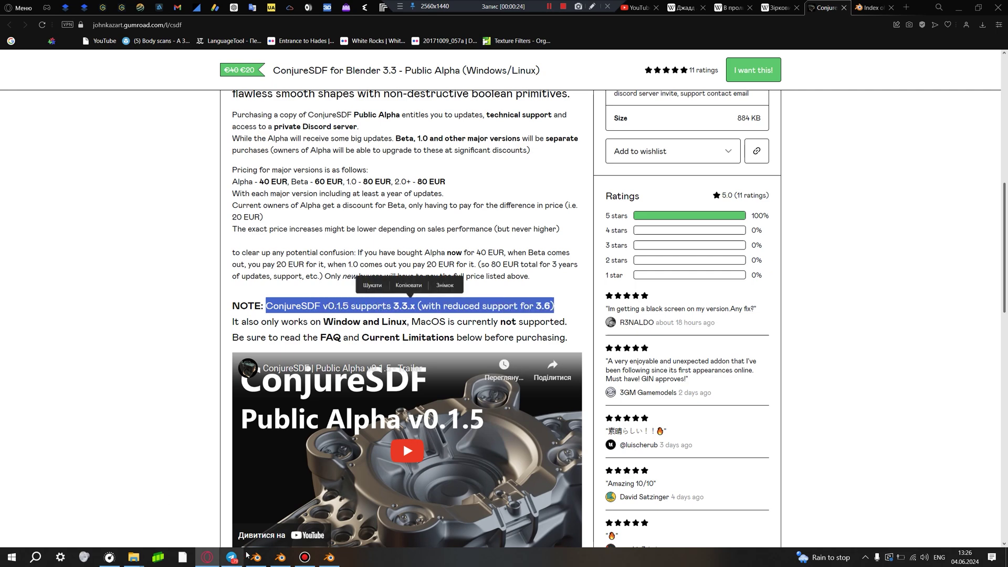
pyautogui.click(544, 305)
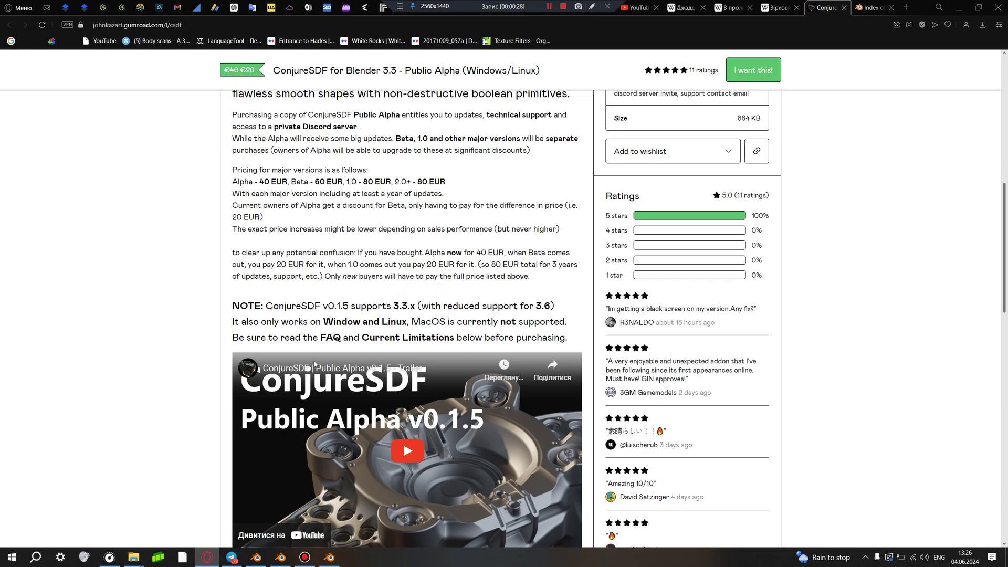
pyautogui.click(280, 557)
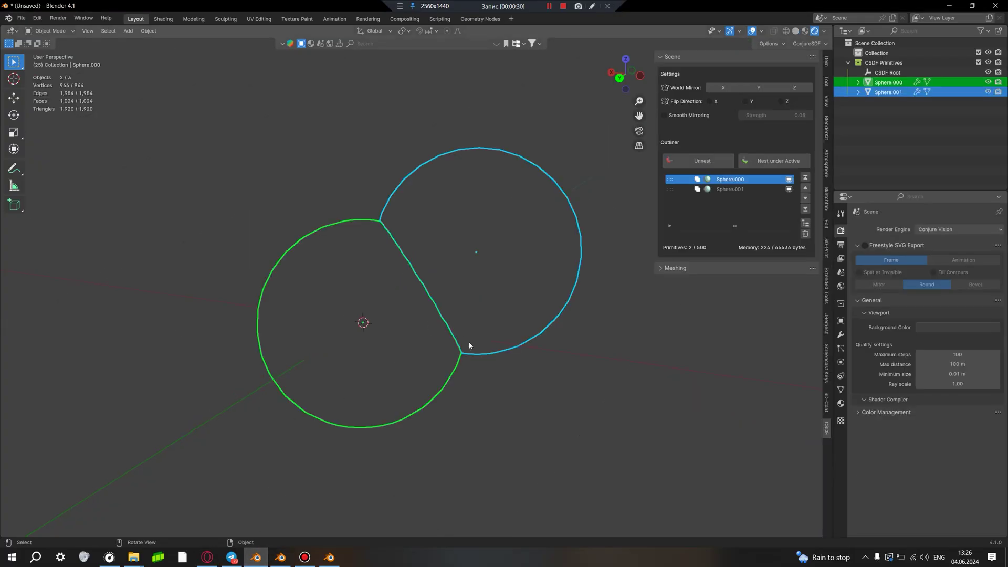
# - Look around the two-sphere scene and its ConjureSDF options, then switch to the Blender 3.3.9 window
pyautogui.moveTo(470, 346); pyautogui.dragTo(475, 339, button='middle')
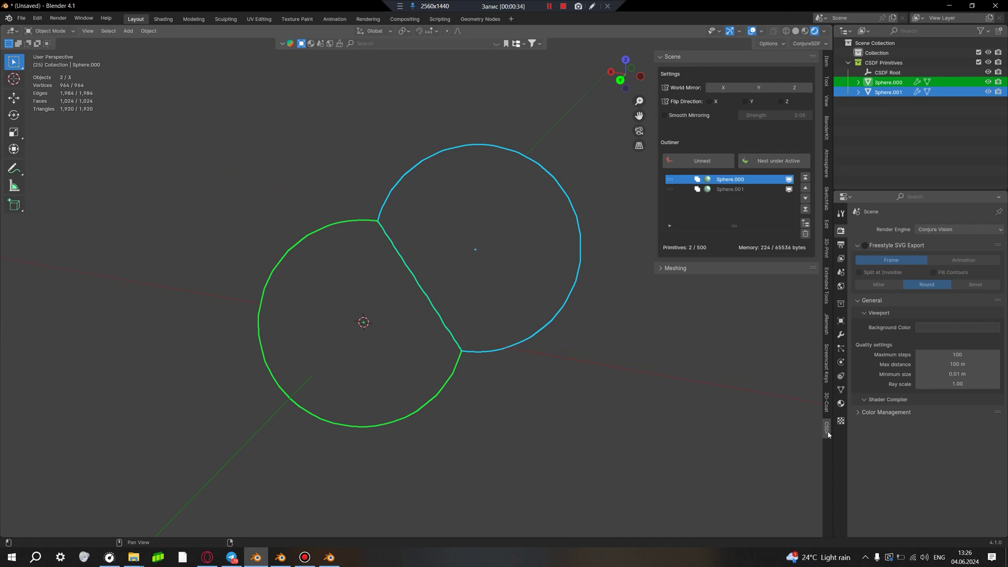
pyautogui.click(817, 46)
pyautogui.moveTo(522, 315); pyautogui.dragTo(493, 329, button='middle')
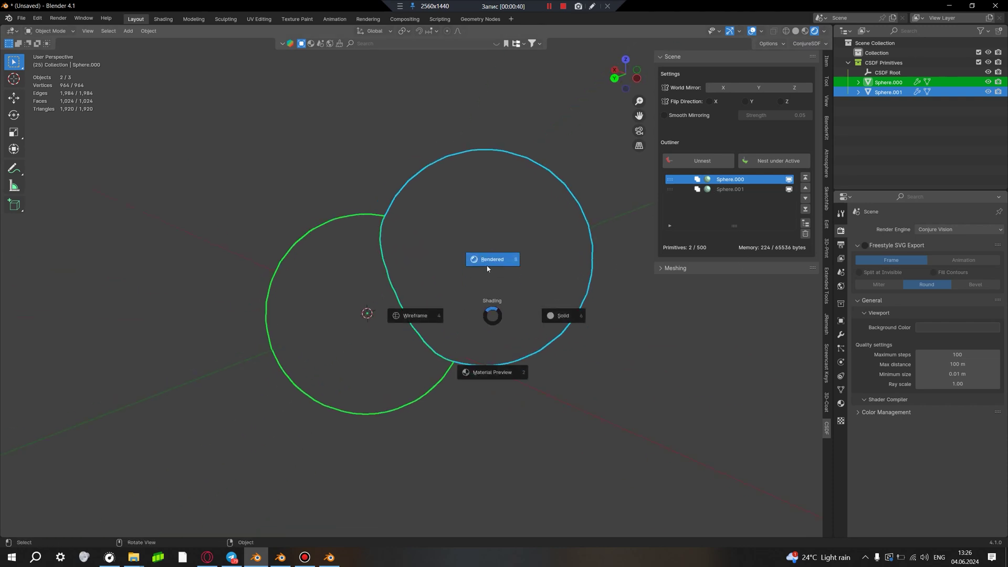
pyautogui.moveTo(470, 255); pyautogui.dragTo(390, 232, button='middle')
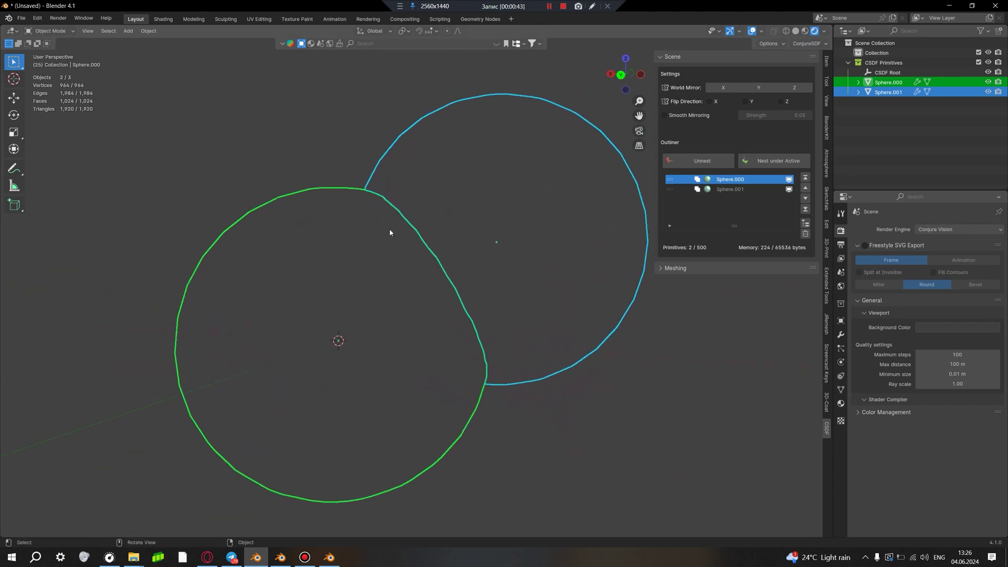
pyautogui.click(329, 557)
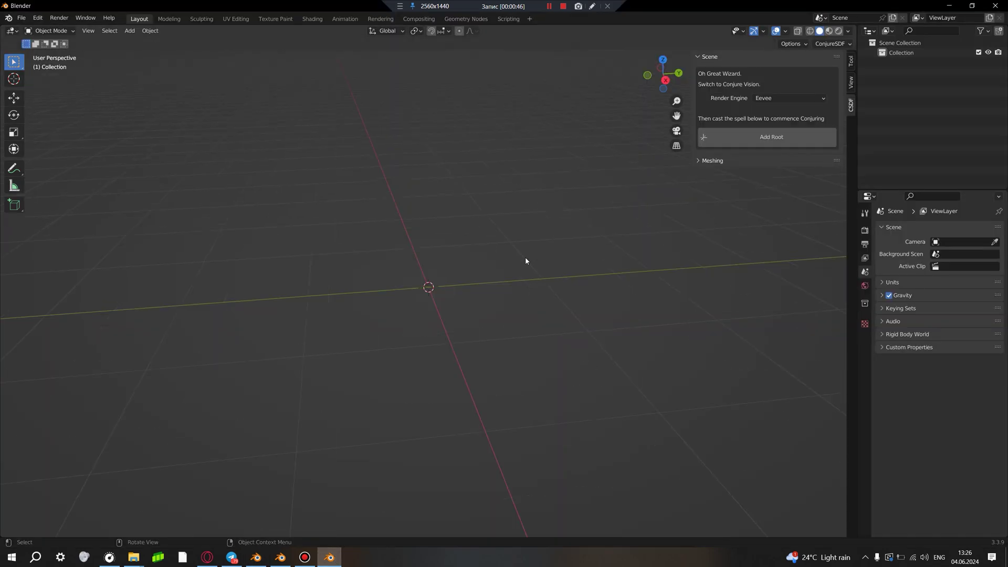
# - Choose Conjure Vision as the render engine and show its render settings
pyautogui.moveTo(525, 256); pyautogui.dragTo(521, 267, button='middle')
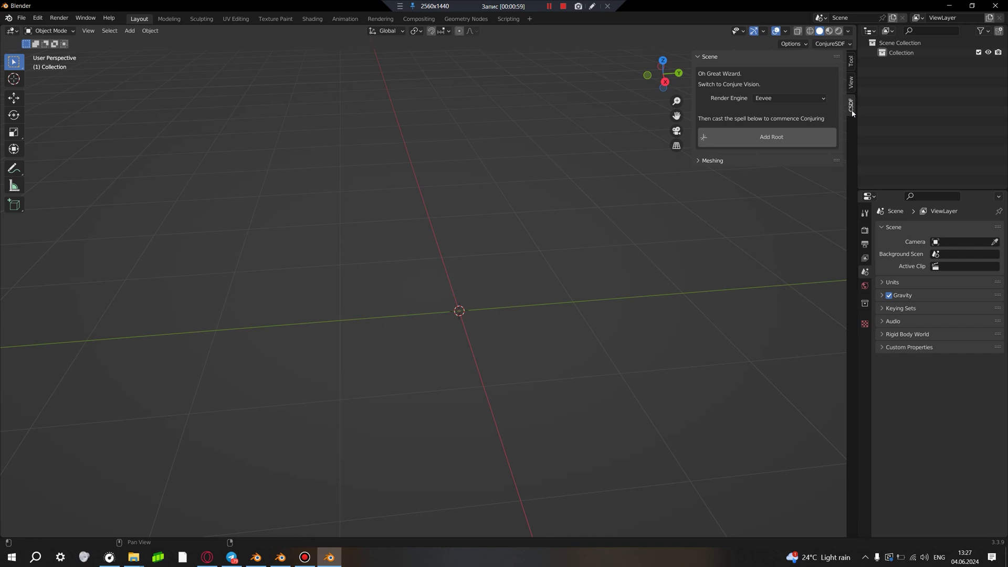
pyautogui.click(794, 97)
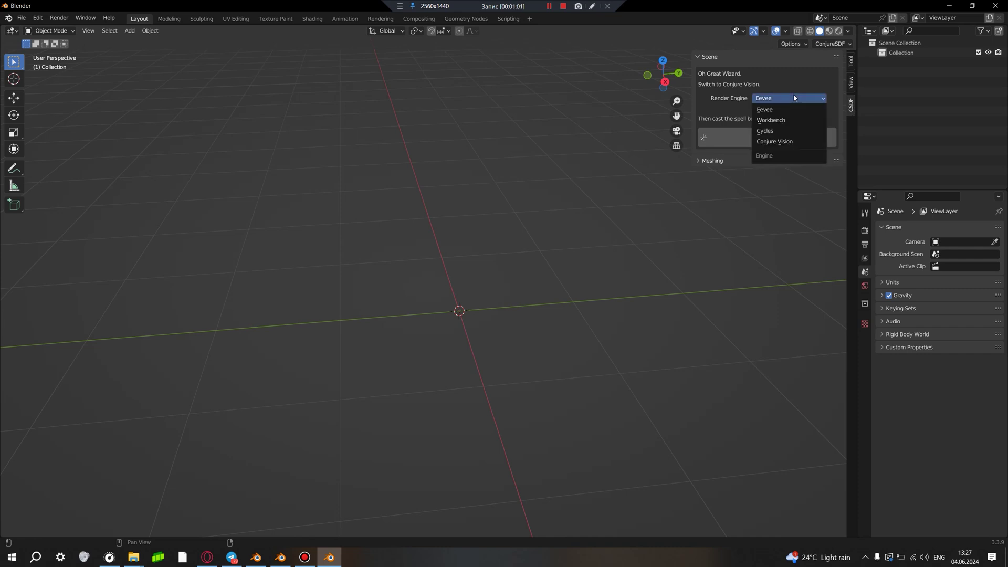
pyautogui.click(781, 146)
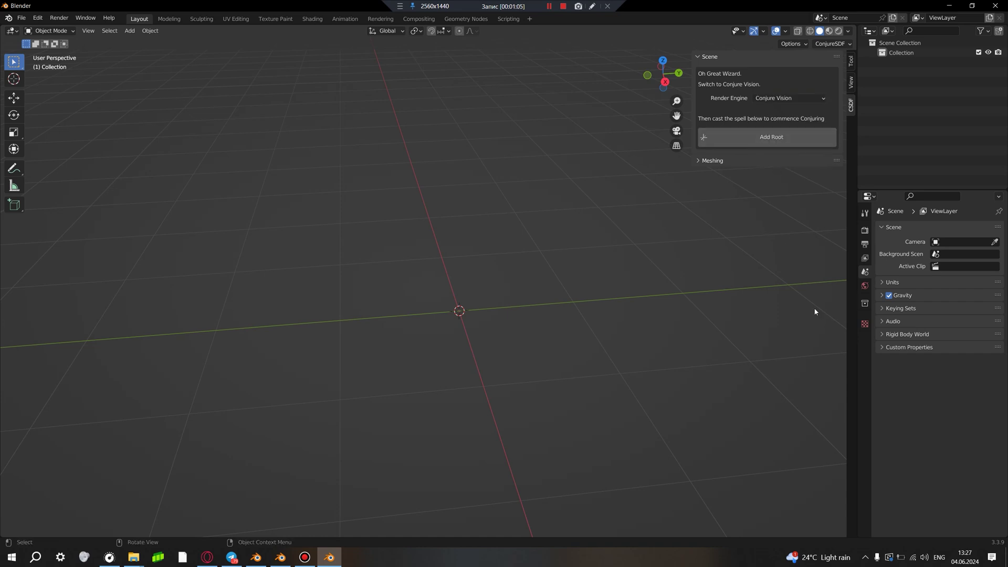
pyautogui.click(865, 231)
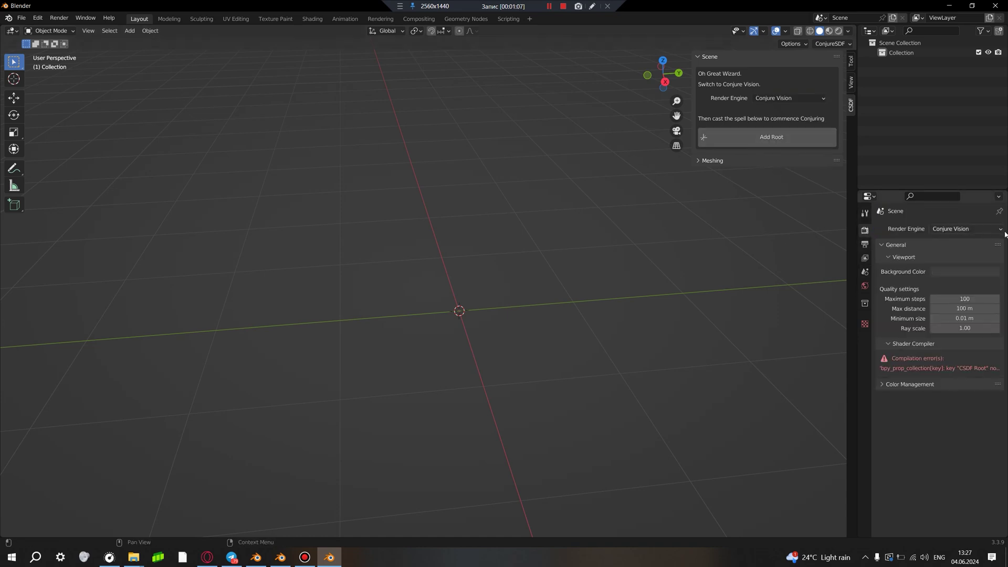
# - Add a CSDF Root and switch the viewport to Rendered shading
pyautogui.click(777, 145)
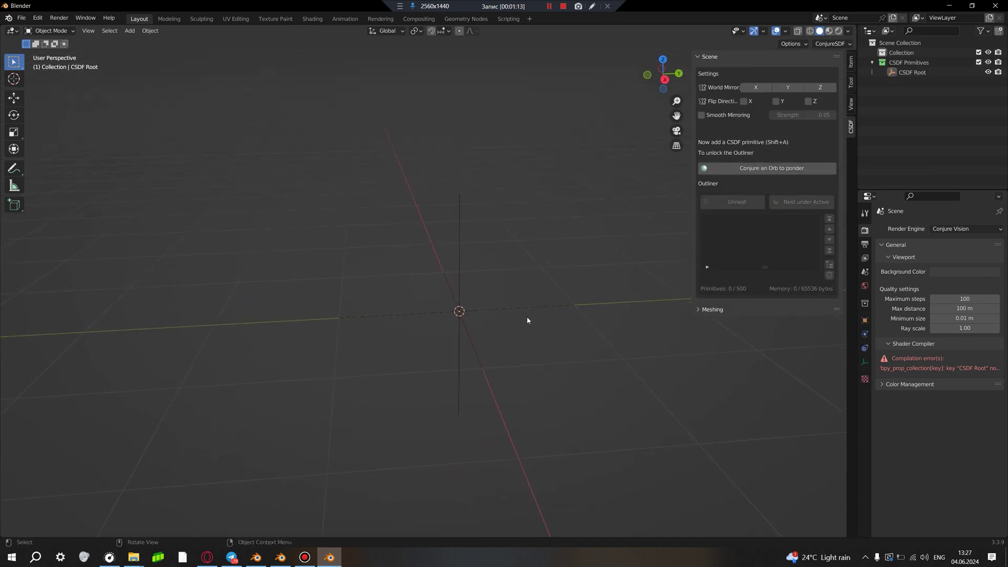
pyautogui.press('z')
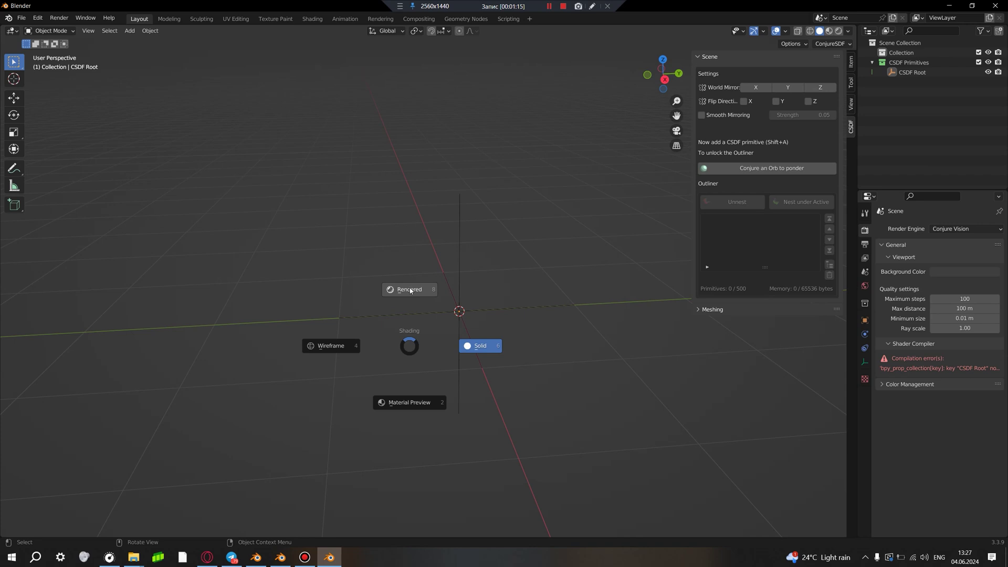
pyautogui.click(410, 290)
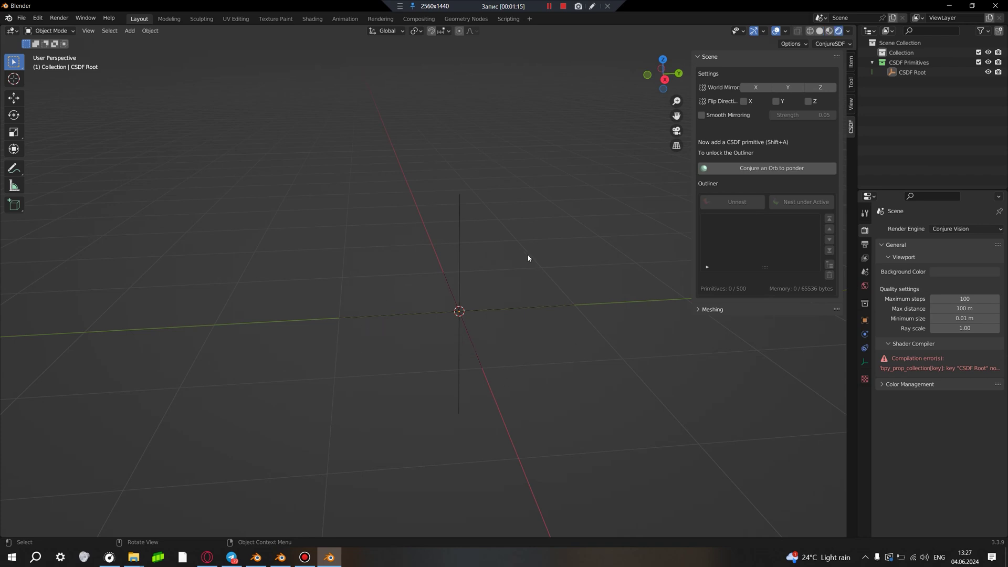
# - Conjure a CSDF sphere and duplicate it twice to the upper right and upper left
pyautogui.click(761, 172)
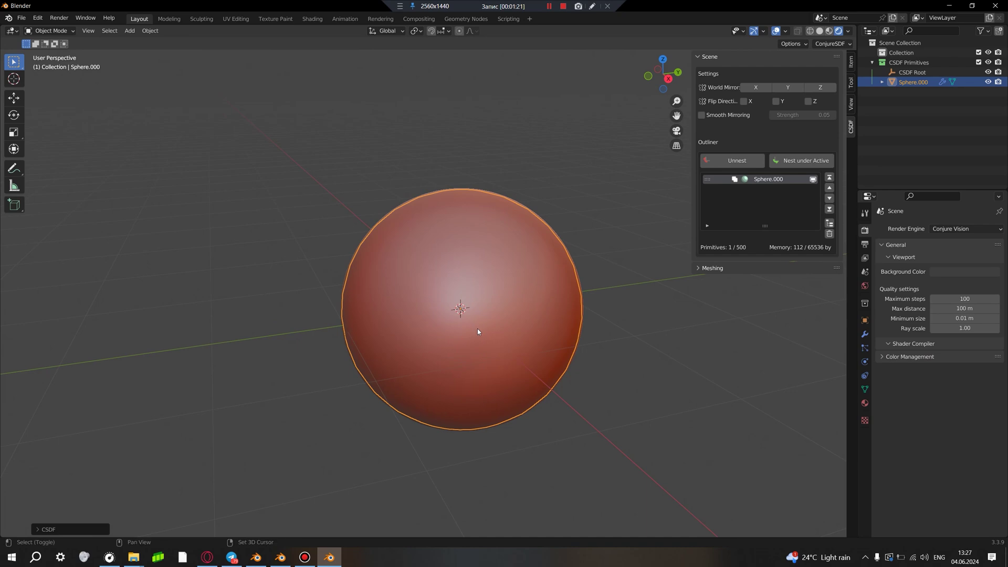
pyautogui.moveTo(477, 329)
pyautogui.mouseDown(button='middle')
pyautogui.moveTo(455, 344)
pyautogui.moveTo(457, 383)
pyautogui.mouseUp(button='middle')
pyautogui.hotkey('shift', 'd')
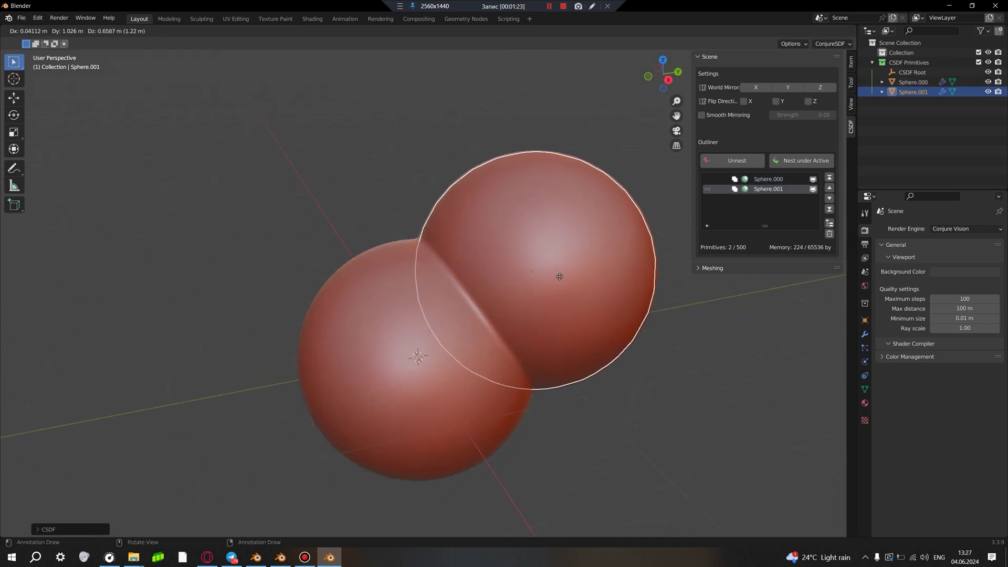
pyautogui.click(560, 280)
pyautogui.hotkey('shift', 'd')
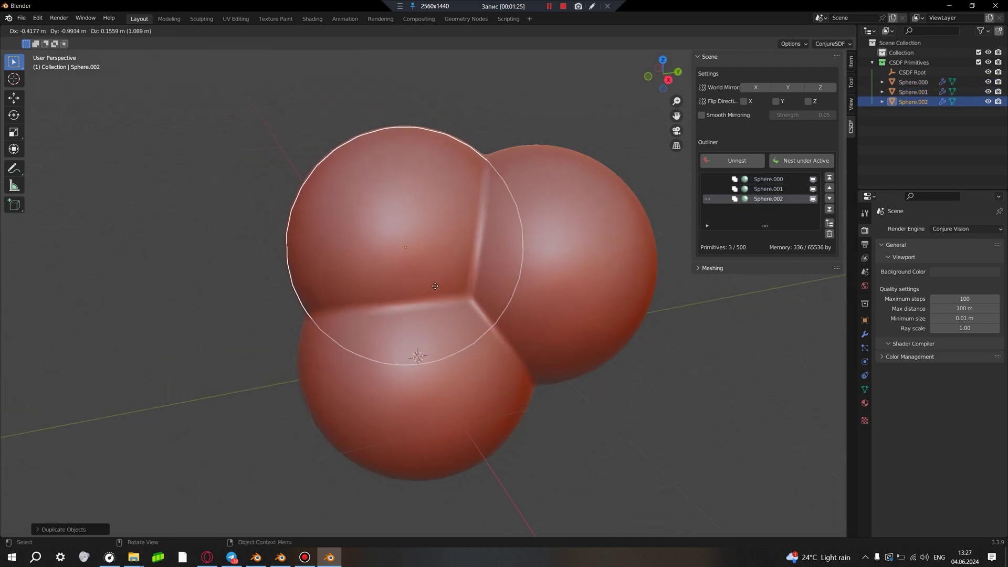
pyautogui.click(558, 378)
pyautogui.moveTo(558, 376)
pyautogui.mouseDown(button='middle')
pyautogui.moveTo(567, 370)
pyautogui.moveTo(546, 363)
pyautogui.mouseUp(button='middle')
pyautogui.scroll(5, 442, 313)
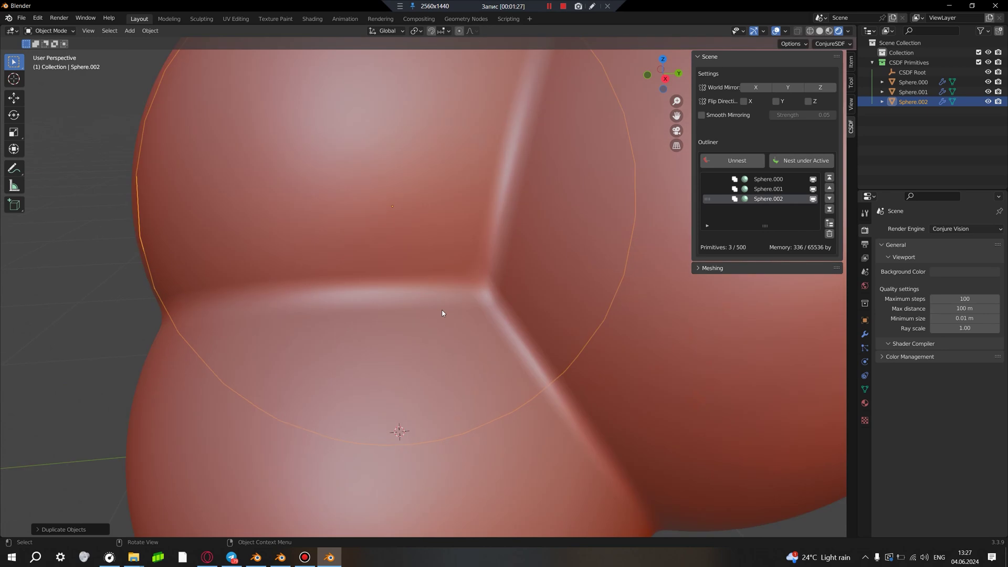
pyautogui.scroll(-5, 450, 290)
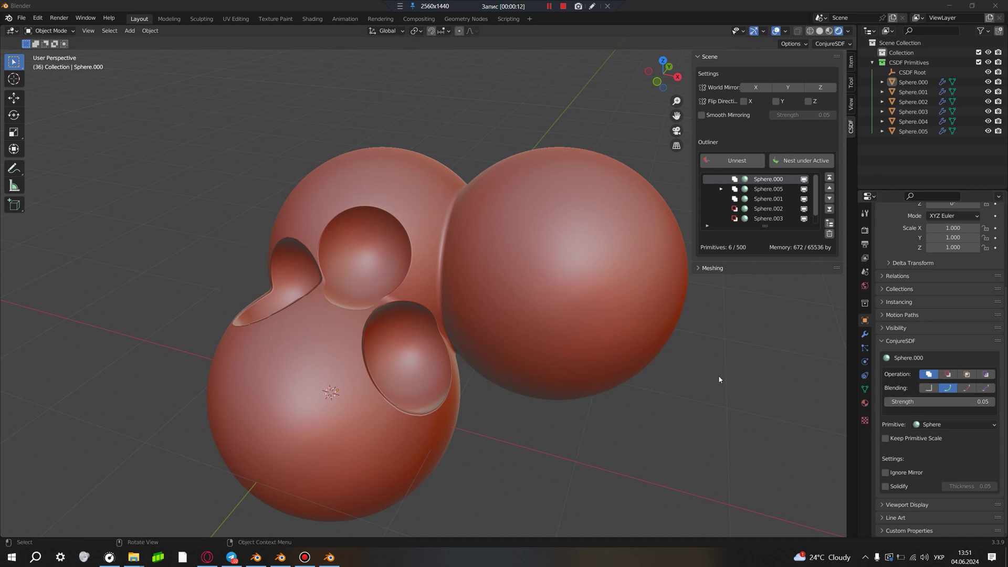
# - Orbit the blob, select the overlapping left and right spheres, then bring up the Shift+A Add menu
pyautogui.moveTo(719, 376)
pyautogui.mouseDown(button='middle')
pyautogui.moveTo(547, 376)
pyautogui.moveTo(528, 351)
pyautogui.moveTo(435, 340)
pyautogui.mouseUp(button='middle')
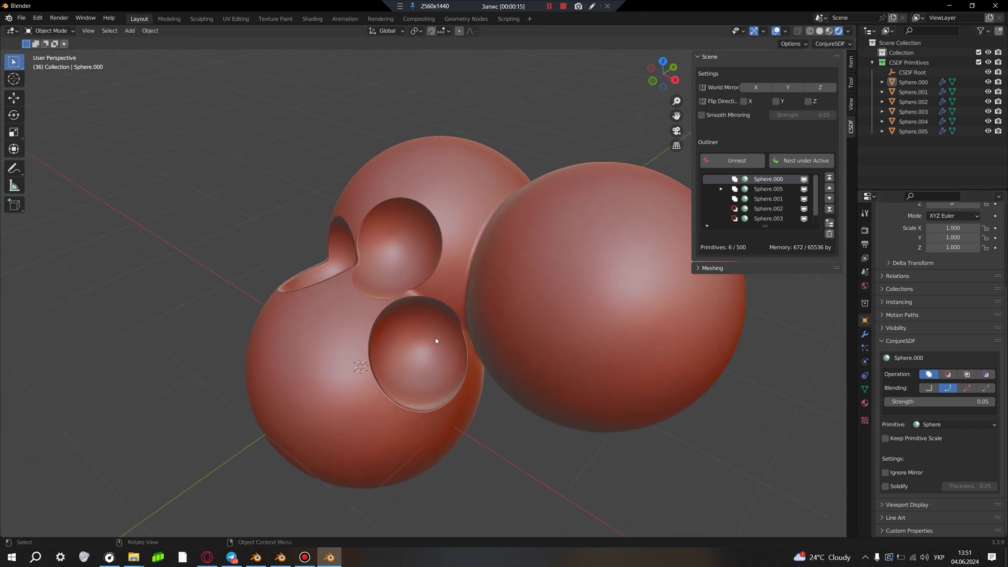
pyautogui.click(671, 362)
pyautogui.click(436, 367)
pyautogui.click(451, 394)
pyautogui.click(554, 253)
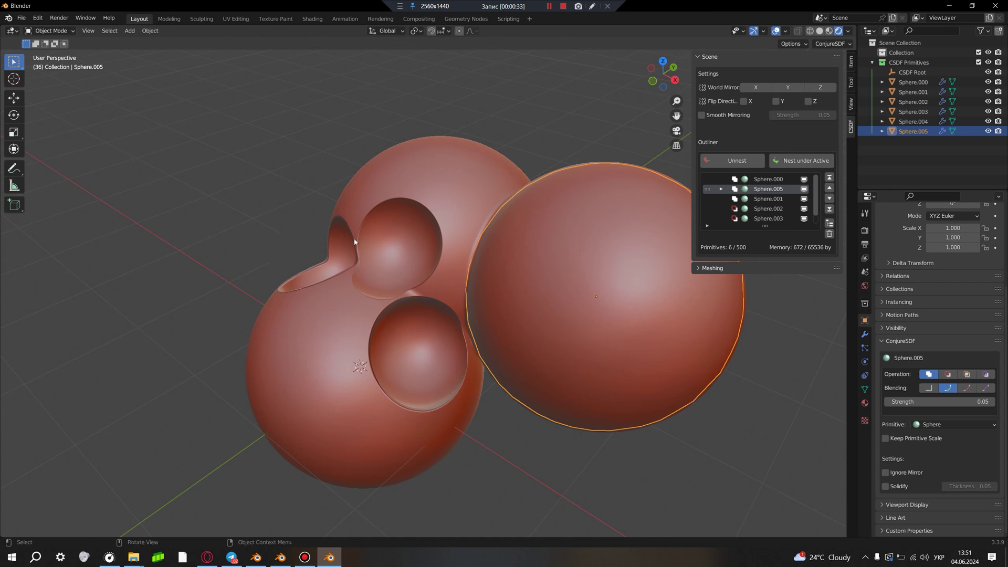
pyautogui.click(351, 372)
pyautogui.click(556, 332)
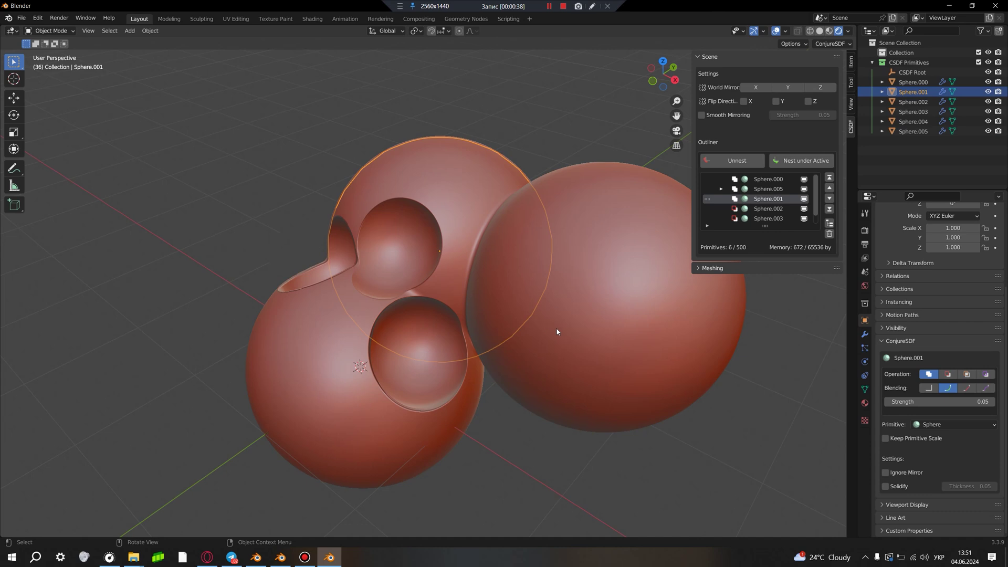
pyautogui.hotkey('shift', 'a')
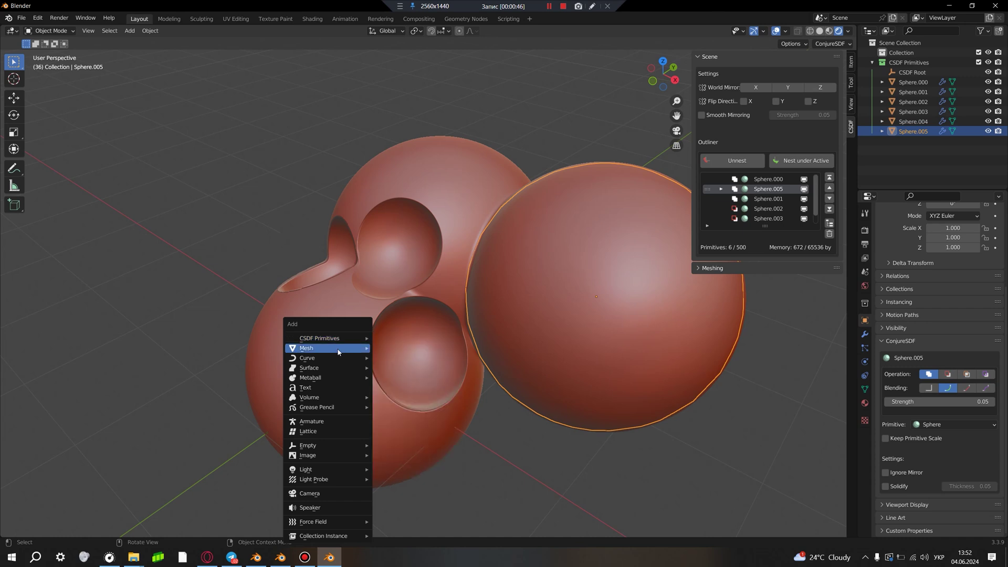
# - Add a plain mesh cube, cancel its move and delete it, then bring up the CSDF primitives list
pyautogui.moveTo(315, 348)
pyautogui.click(402, 362)
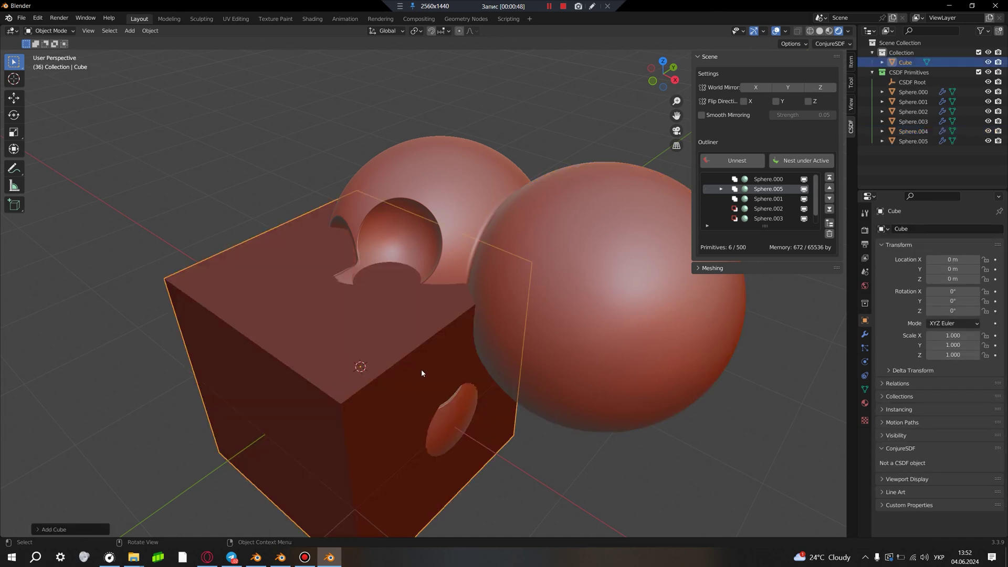
pyautogui.press('g')
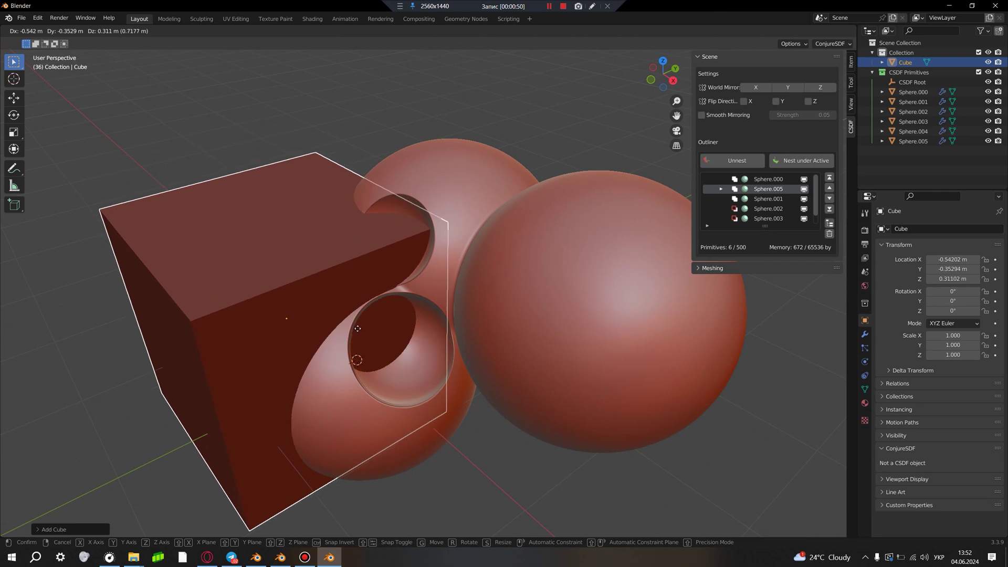
pyautogui.press('Escape')
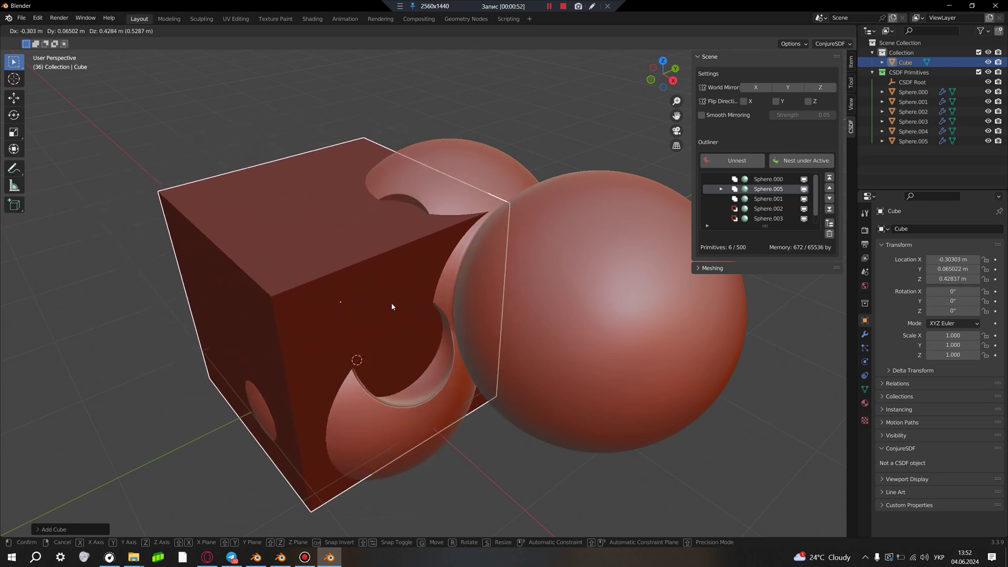
pyautogui.press('Delete')
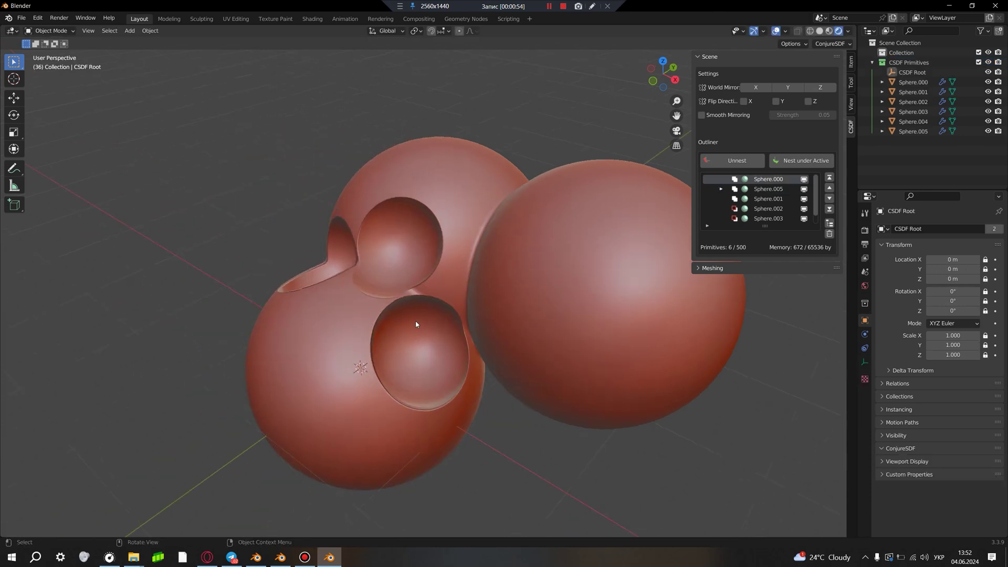
pyautogui.hotkey('shift', 'a')
pyautogui.moveTo(380, 312)
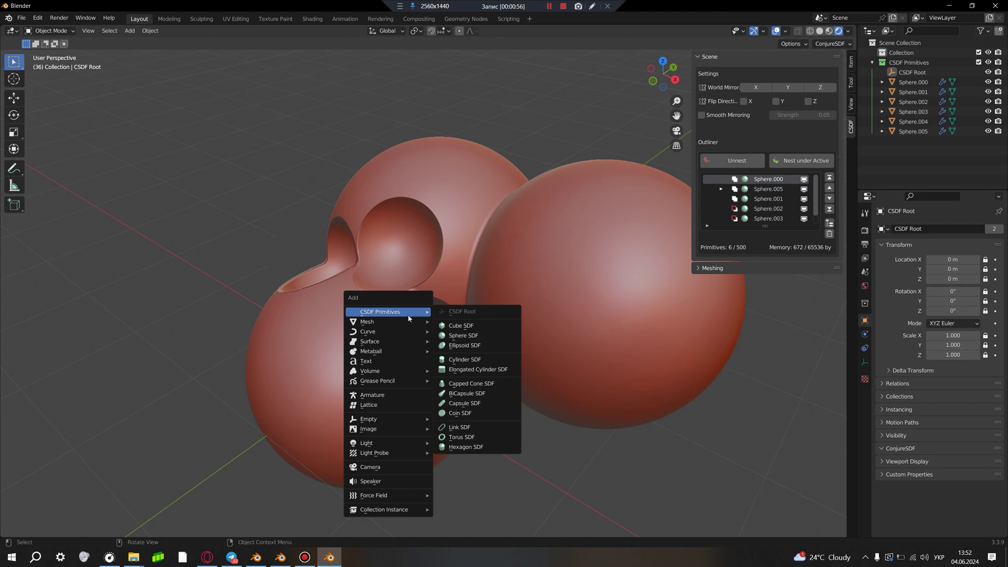
# - Add a CSDF box primitive and place it overlapping the lower sphere
pyautogui.click(461, 325)
pyautogui.press('g')
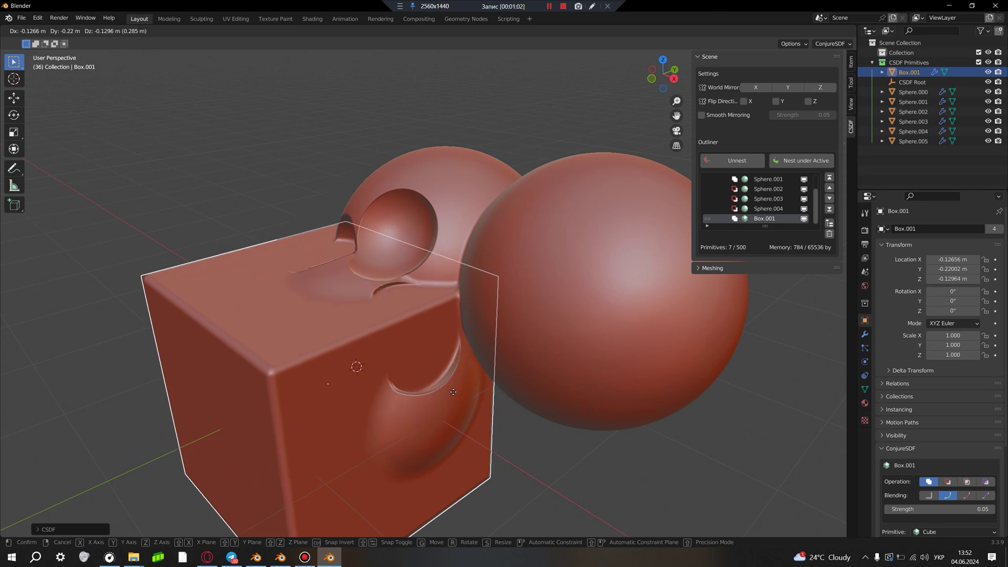
pyautogui.click(474, 361)
pyautogui.press('g')
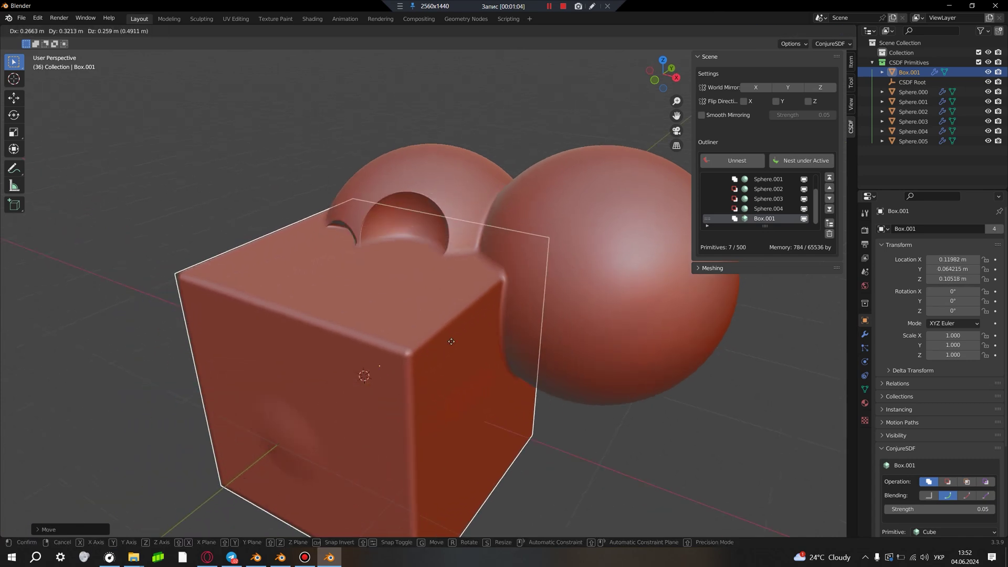
pyautogui.click(493, 290)
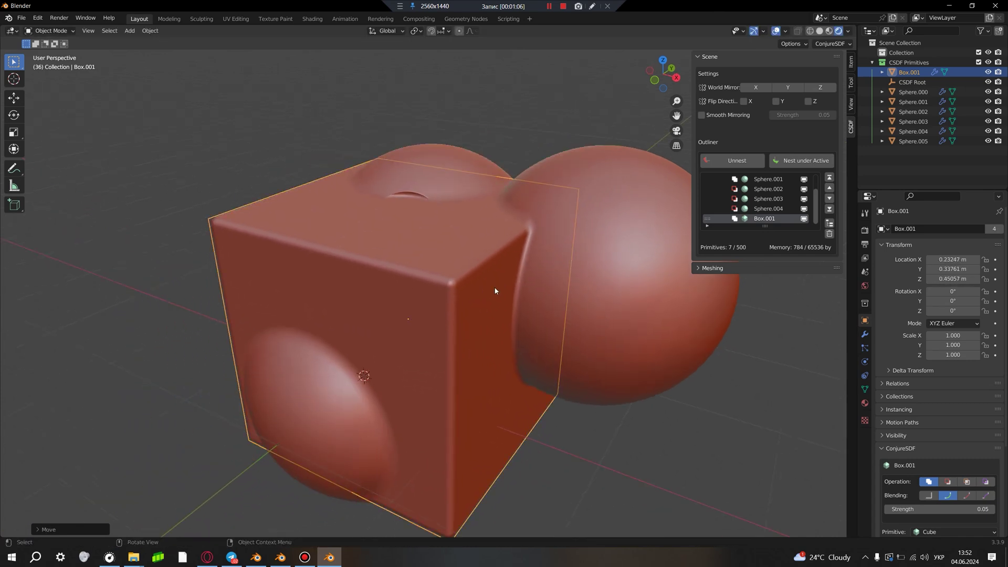
# - Reframe the view and lower the box's blend strength to 0.01
pyautogui.moveTo(494, 290); pyautogui.dragTo(405, 367, button='middle')
pyautogui.scroll(5, 405, 365)
pyautogui.moveTo(474, 360)
pyautogui.mouseDown(button='middle')
pyautogui.moveTo(492, 339)
pyautogui.moveTo(525, 336)
pyautogui.moveTo(544, 289)
pyautogui.mouseUp(button='middle')
pyautogui.scroll(-5, 544, 289)
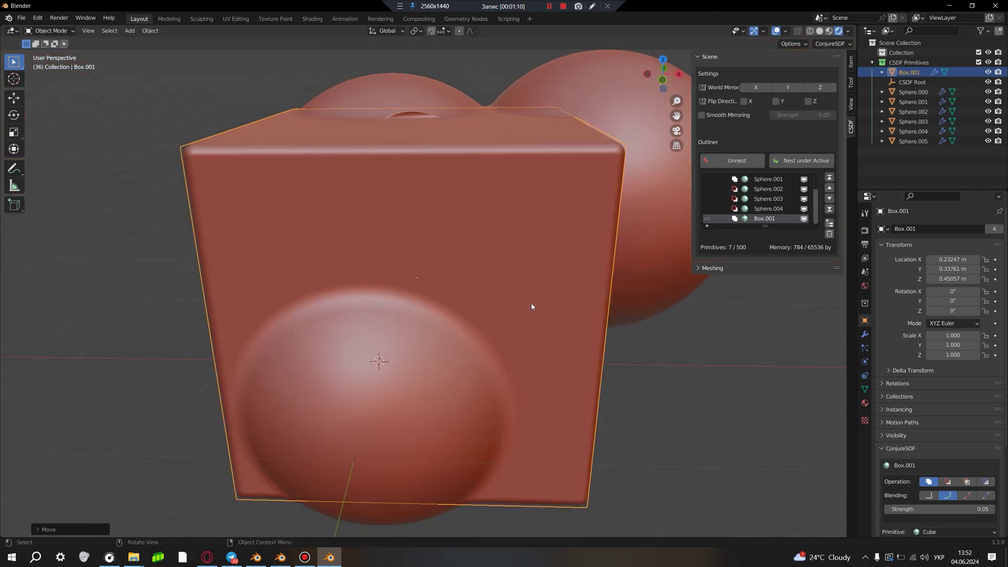
pyautogui.moveTo(926, 509); pyautogui.dragTo(908, 509)
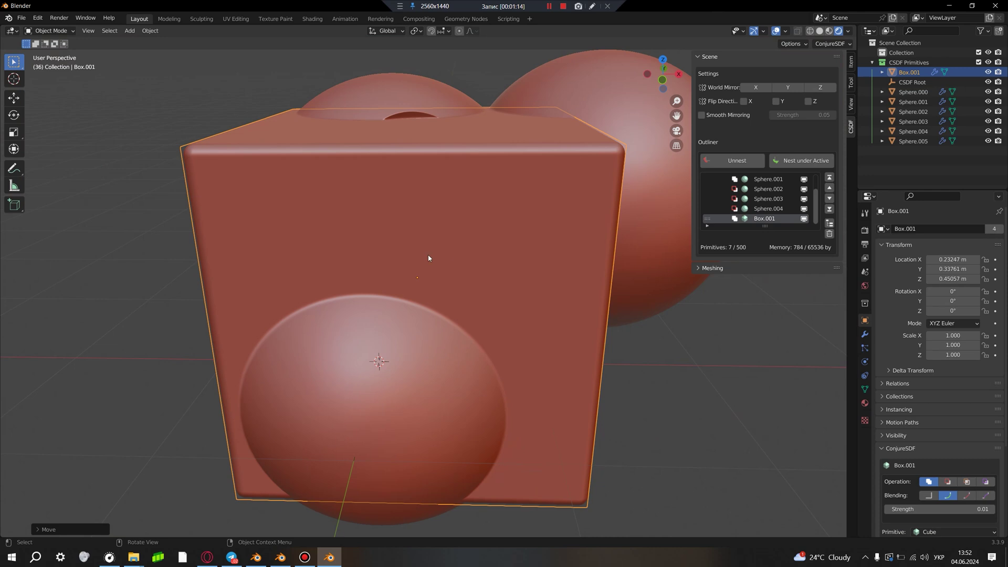
pyautogui.moveTo(428, 254)
pyautogui.mouseDown(button='middle')
pyautogui.moveTo(408, 304)
pyautogui.moveTo(455, 304)
pyautogui.moveTo(447, 347)
pyautogui.moveTo(446, 295)
pyautogui.moveTo(775, 474)
pyautogui.mouseUp(button='middle')
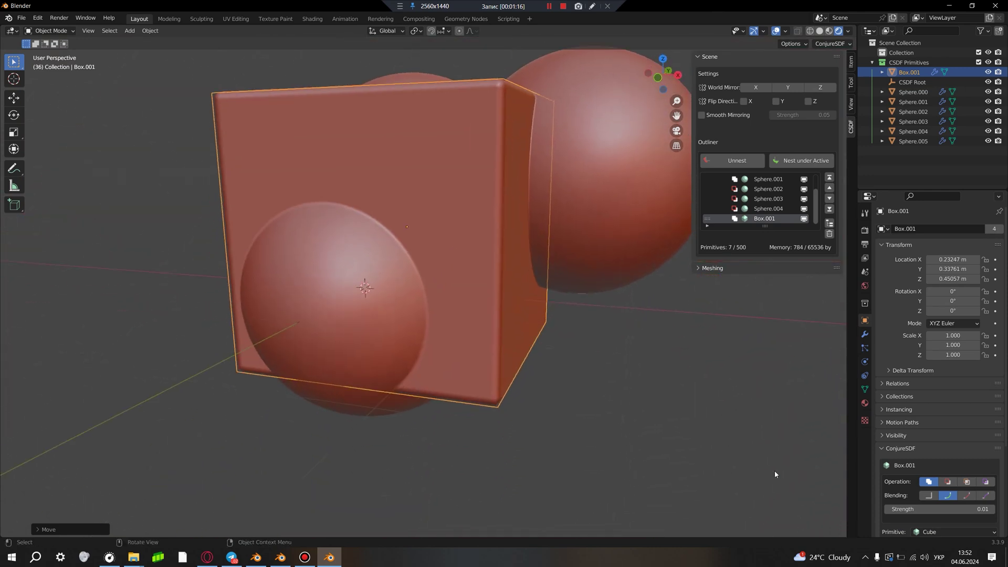
# - Set the box's operation to Difference and move it across the spheres
pyautogui.click(947, 482)
pyautogui.moveTo(430, 294); pyautogui.dragTo(499, 267, button='middle')
pyautogui.press('g')
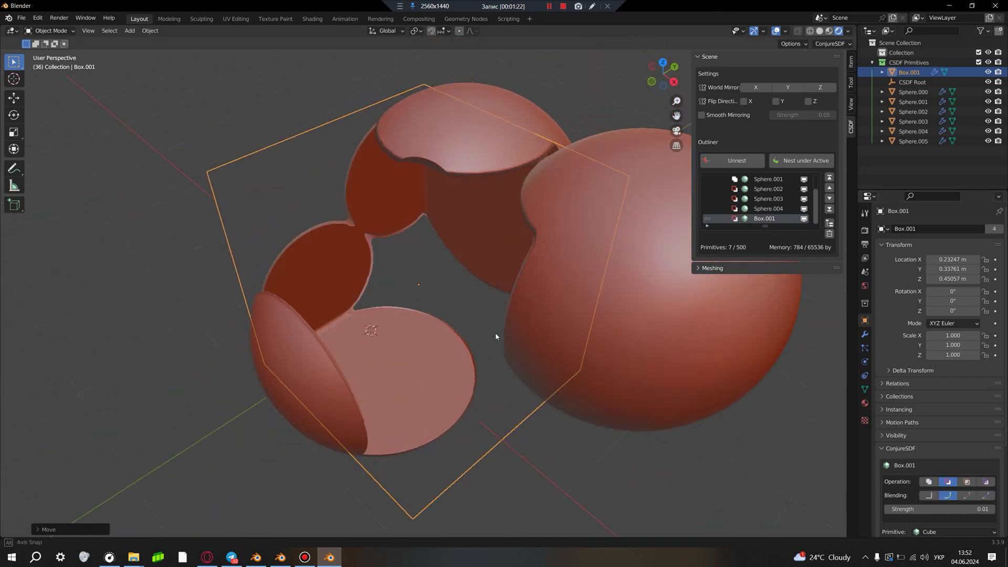
pyautogui.moveTo(478, 310); pyautogui.dragTo(442, 336, button='middle')
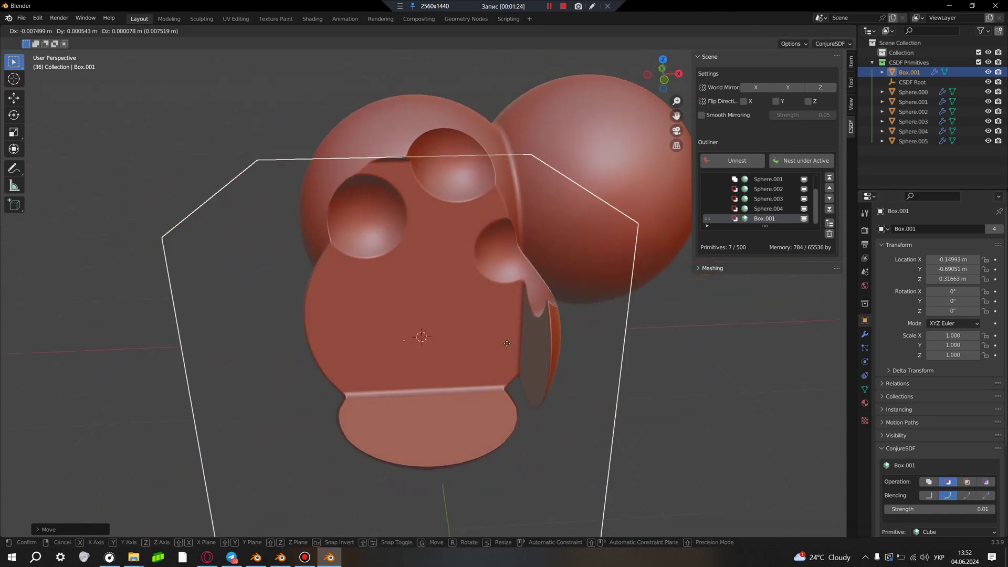
pyautogui.click(525, 337)
# - Shrink the carving box to 0.770 scale
pyautogui.moveTo(525, 337); pyautogui.dragTo(578, 341, button='middle')
pyautogui.press('s')
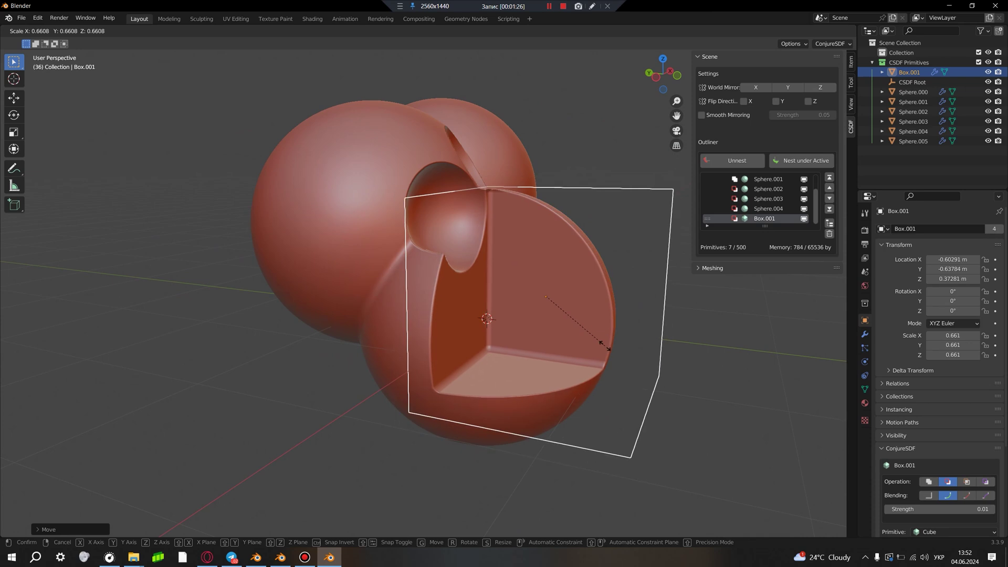
pyautogui.click(645, 377)
pyautogui.moveTo(645, 379); pyautogui.dragTo(572, 359, button='middle')
pyautogui.scroll(2, 572, 359)
pyautogui.scroll(3, 572, 373)
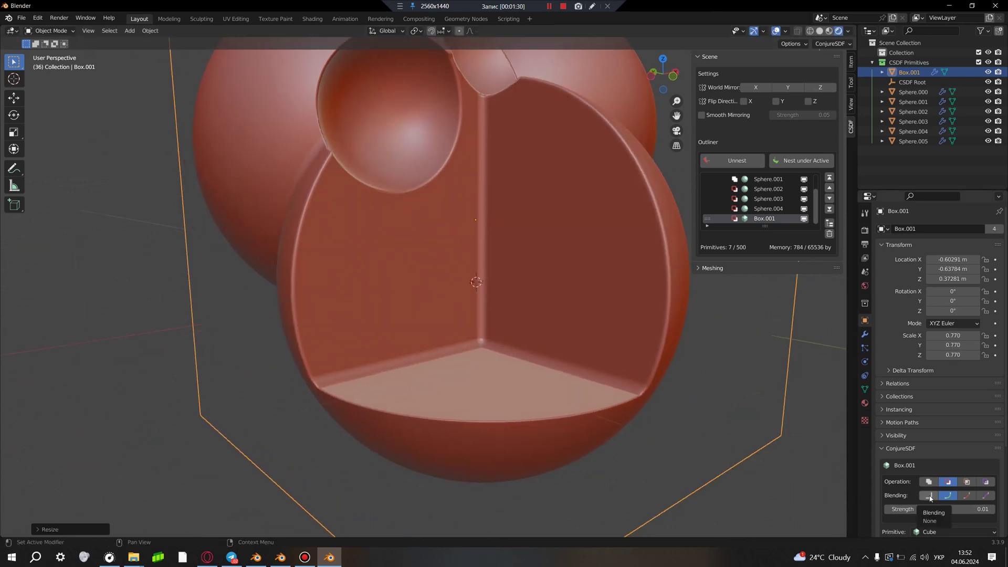
# - Try blend strengths of 1.66, 1.12 and 0 on the box's cut
pyautogui.moveTo(525, 399); pyautogui.dragTo(662, 403, button='middle')
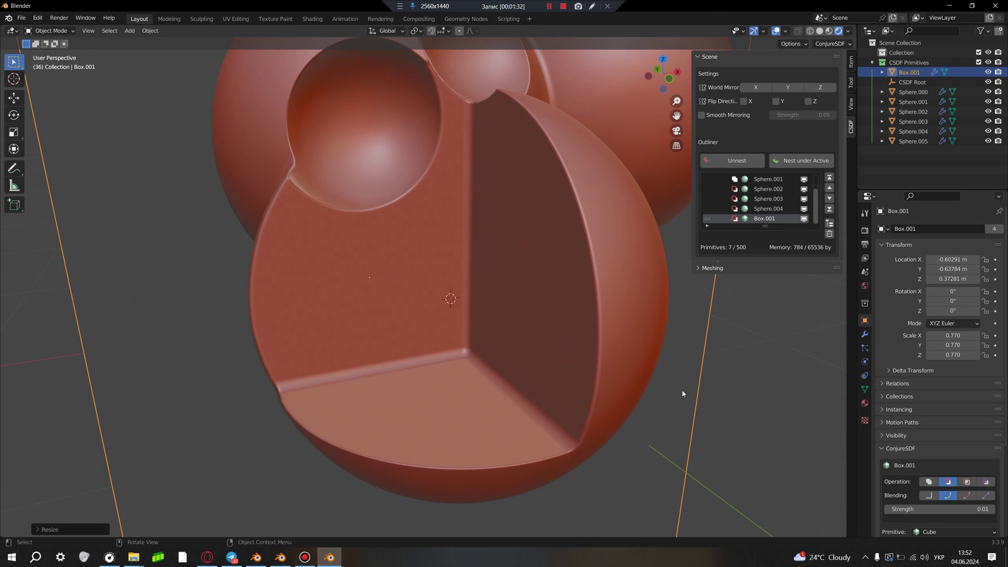
pyautogui.moveTo(936, 507); pyautogui.dragTo(976, 507)
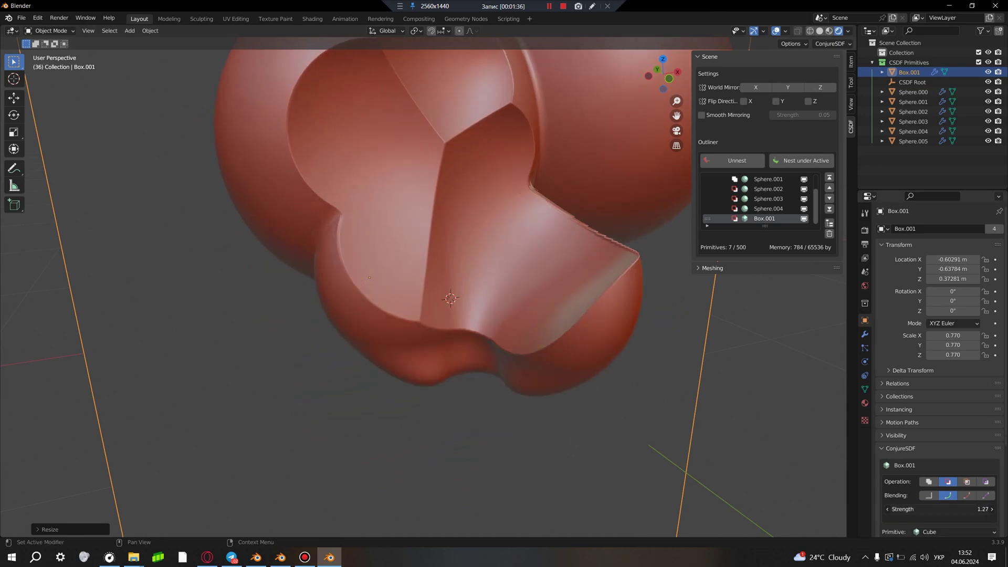
pyautogui.moveTo(977, 507); pyautogui.dragTo(934, 508)
pyautogui.scroll(-3, 462, 353)
pyautogui.moveTo(461, 354); pyautogui.dragTo(472, 346, button='middle')
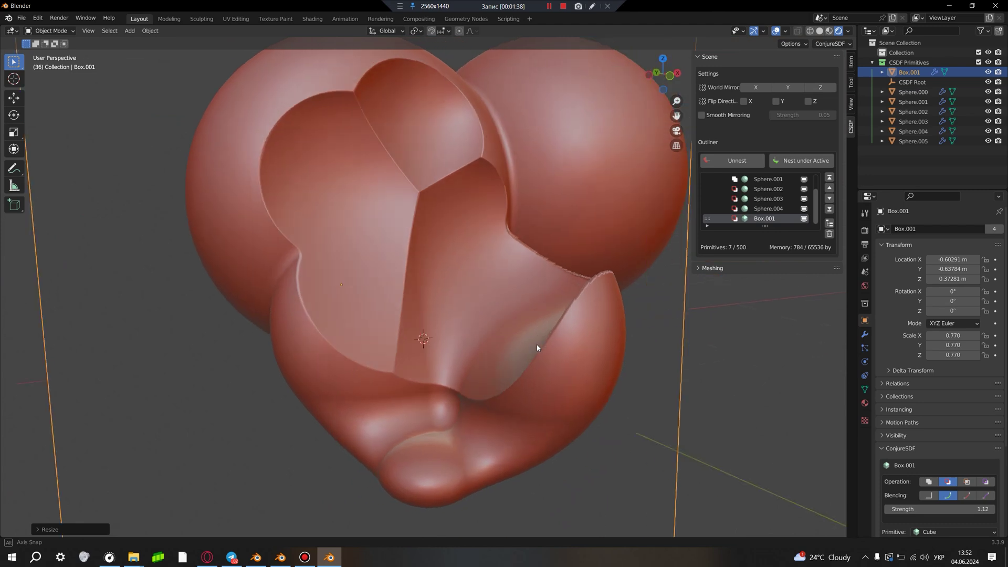
pyautogui.moveTo(936, 508)
pyautogui.mouseDown()
pyautogui.moveTo(903, 509)
pyautogui.moveTo(982, 509)
pyautogui.moveTo(958, 500)
pyautogui.mouseUp()
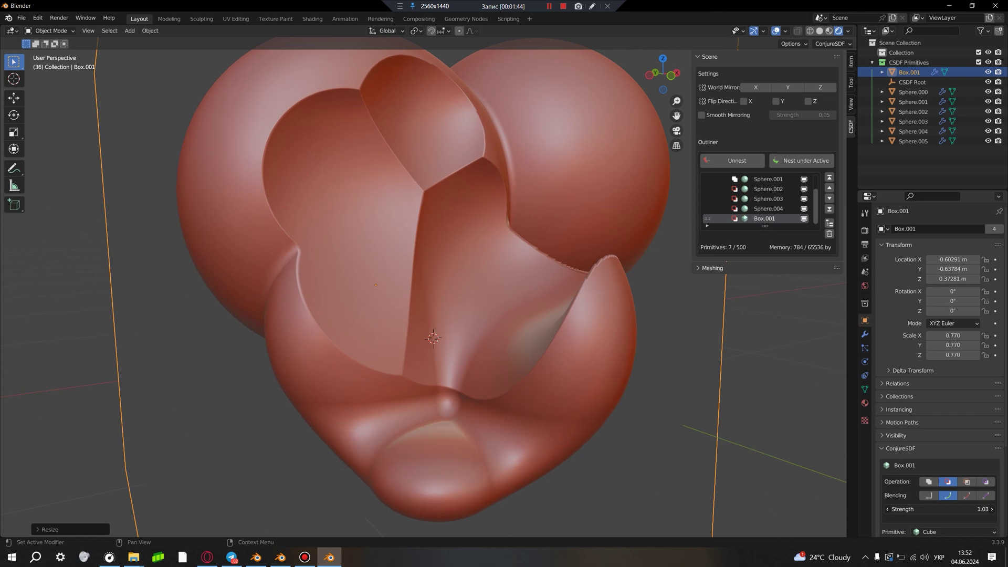
# - Switch the cut to the third blending style and set its strength to 0.22
pyautogui.click(966, 495)
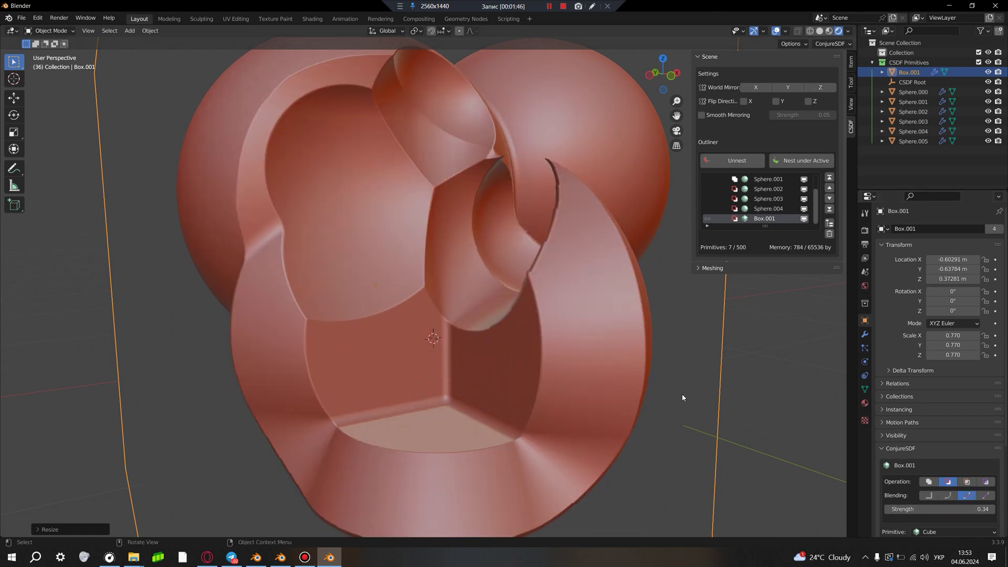
pyautogui.moveTo(746, 441); pyautogui.dragTo(712, 439, button='middle')
pyautogui.moveTo(948, 509)
pyautogui.mouseDown()
pyautogui.moveTo(924, 509)
pyautogui.moveTo(971, 509)
pyautogui.mouseUp()
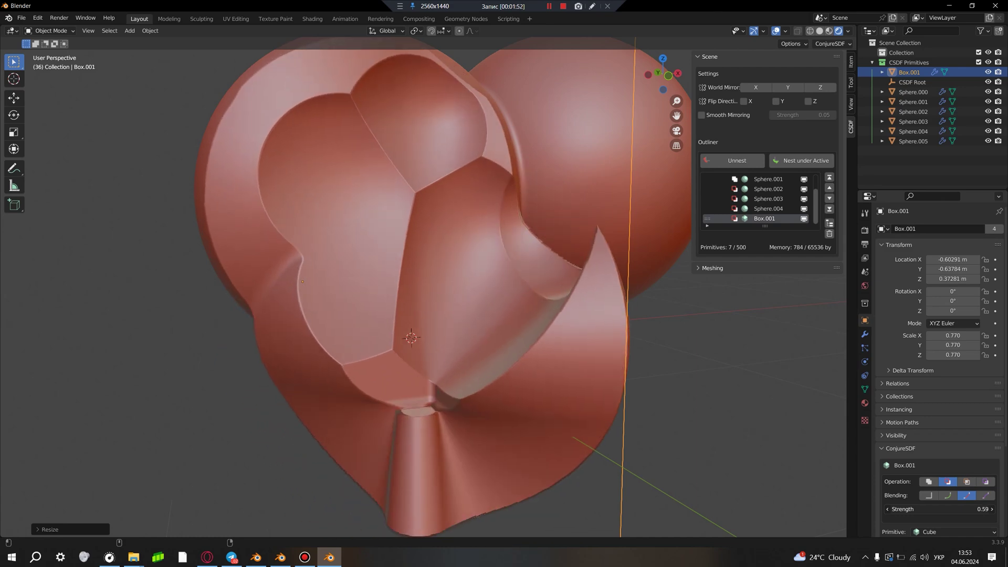
pyautogui.scroll(5, 591, 386)
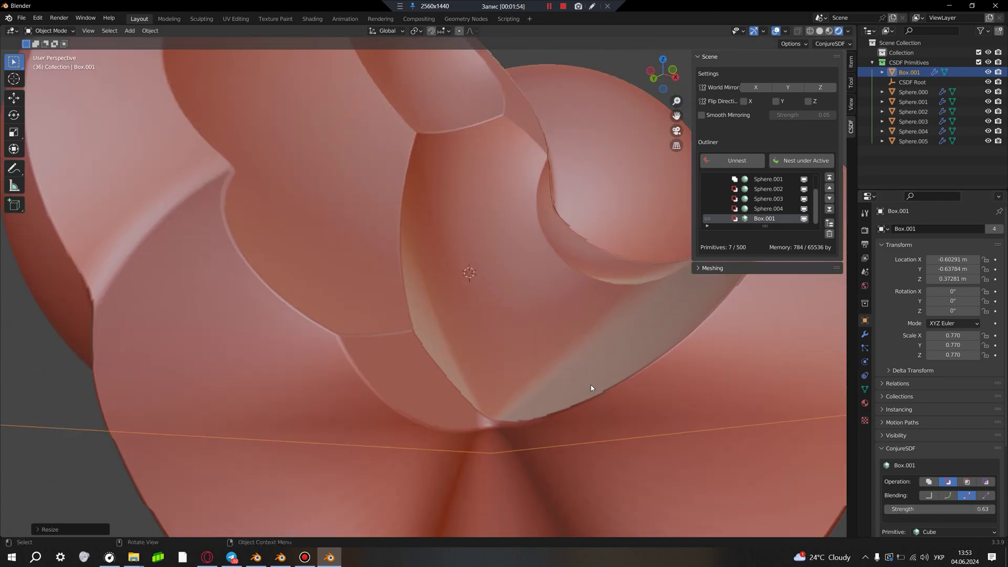
pyautogui.moveTo(533, 333); pyautogui.dragTo(525, 375, button='middle')
pyautogui.scroll(-3, 525, 375)
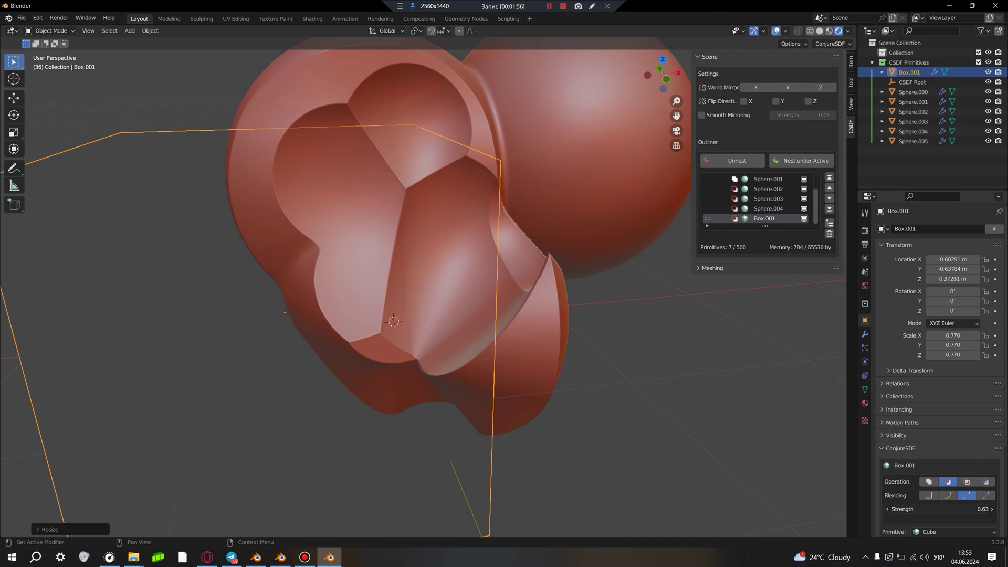
pyautogui.moveTo(971, 508); pyautogui.dragTo(970, 512)
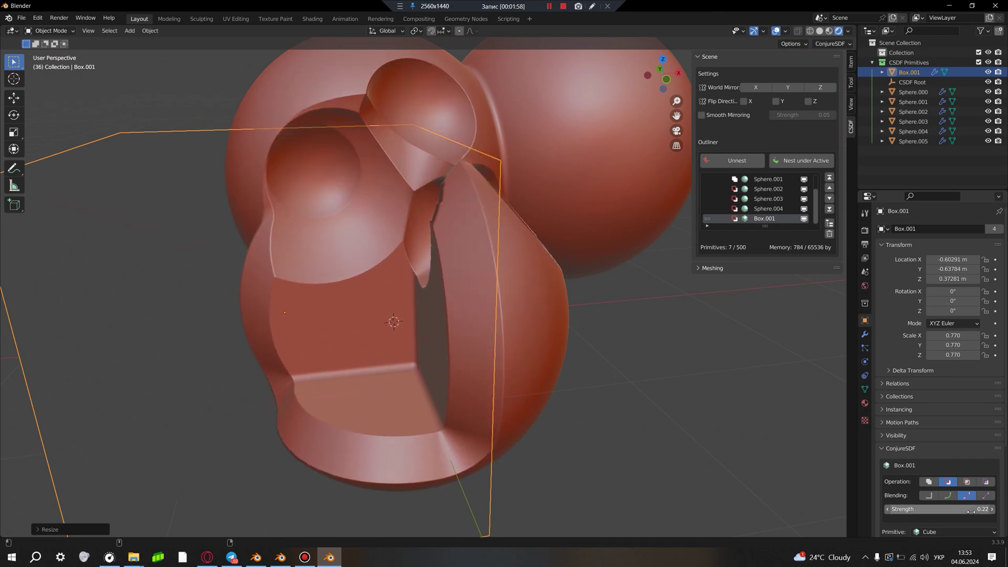
# - Try the fourth blending style, then return to the third
pyautogui.click(985, 495)
pyautogui.scroll(2, 492, 360)
pyautogui.moveTo(491, 360)
pyautogui.mouseDown(button='middle')
pyautogui.moveTo(502, 354)
pyautogui.moveTo(624, 395)
pyautogui.moveTo(636, 437)
pyautogui.moveTo(619, 424)
pyautogui.moveTo(646, 435)
pyautogui.mouseUp(button='middle')
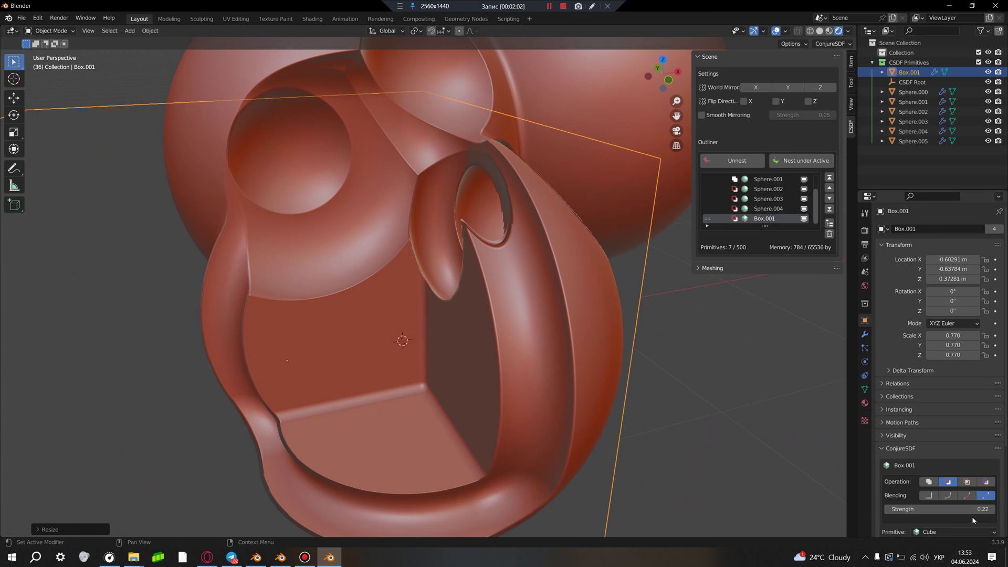
pyautogui.scroll(-2, 972, 515)
pyautogui.click(965, 449)
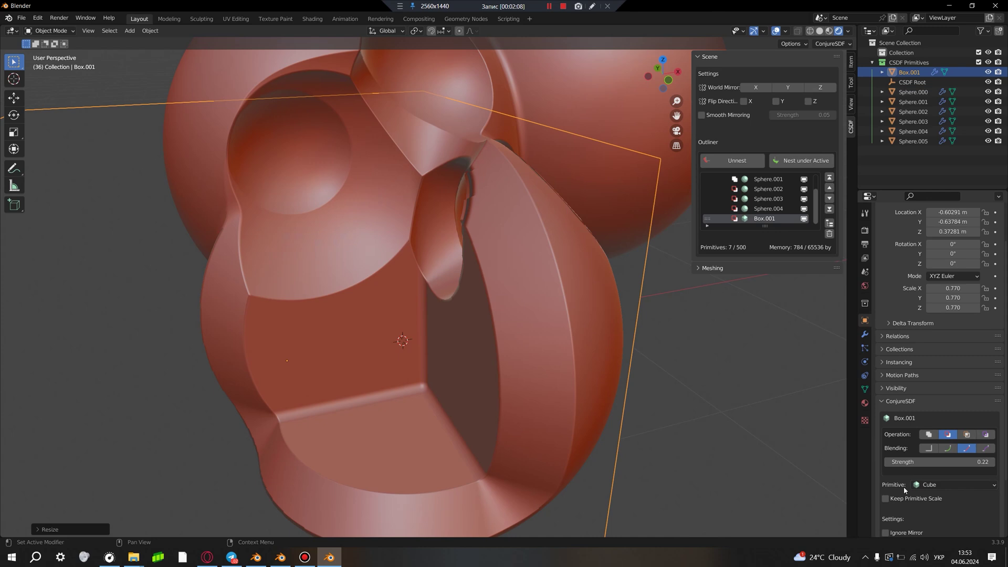
# - Change the carving primitive from Cube to Capsule and move it
pyautogui.click(944, 485)
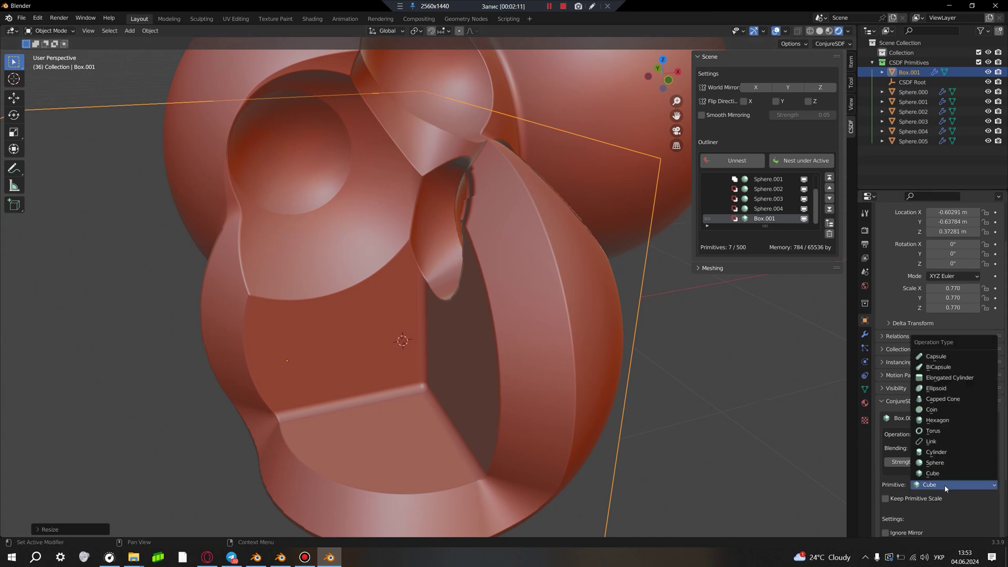
pyautogui.click(934, 357)
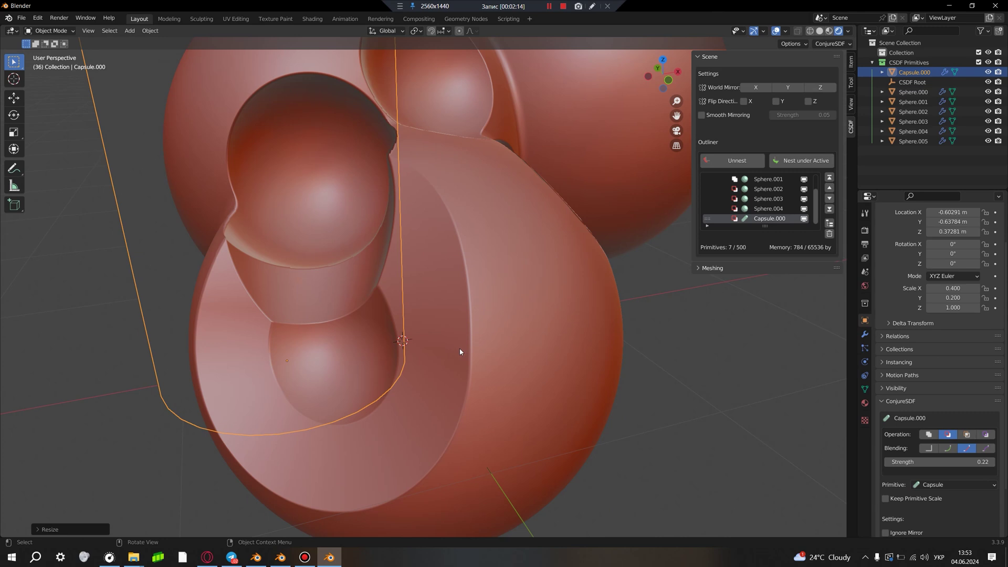
pyautogui.press('g')
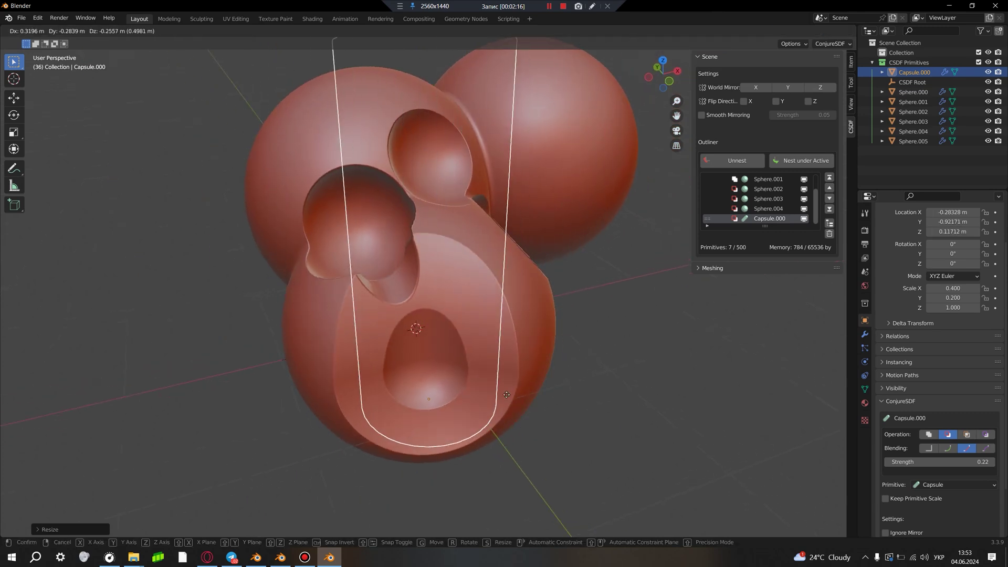
pyautogui.click(515, 365)
# - Place the capsule inside the lower sphere and lower its blend strength to 0.08
pyautogui.moveTo(514, 365)
pyautogui.mouseDown(button='middle')
pyautogui.moveTo(613, 368)
pyautogui.moveTo(411, 384)
pyautogui.mouseUp(button='middle')
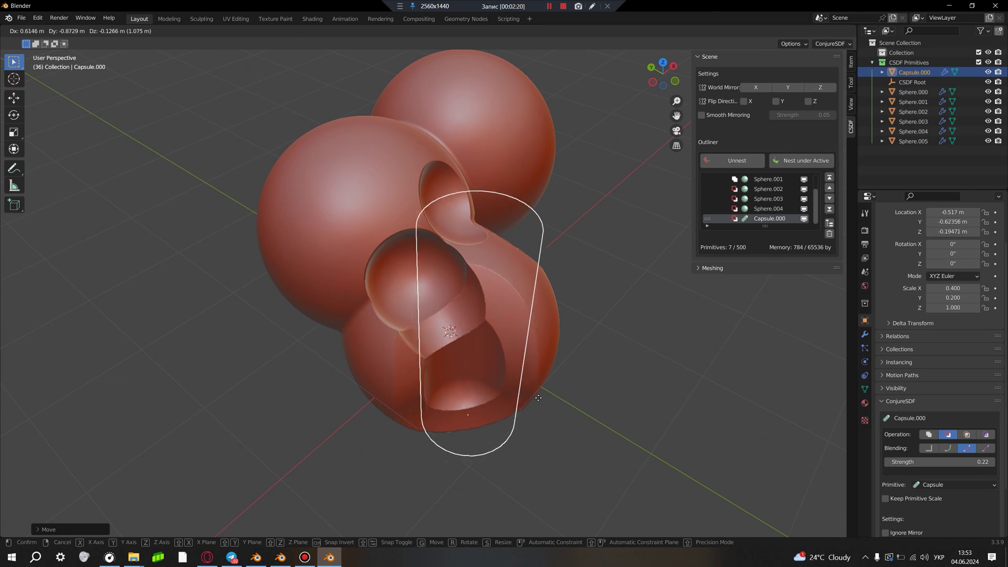
pyautogui.click(569, 416)
pyautogui.moveTo(569, 417); pyautogui.dragTo(559, 396, button='middle')
pyautogui.scroll(2, 473, 403)
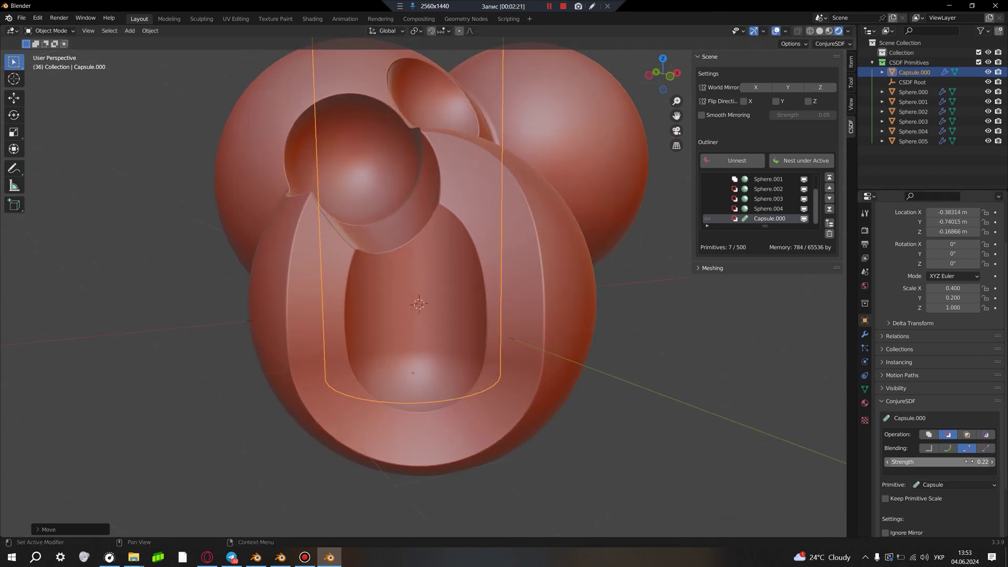
pyautogui.moveTo(940, 462); pyautogui.dragTo(919, 462)
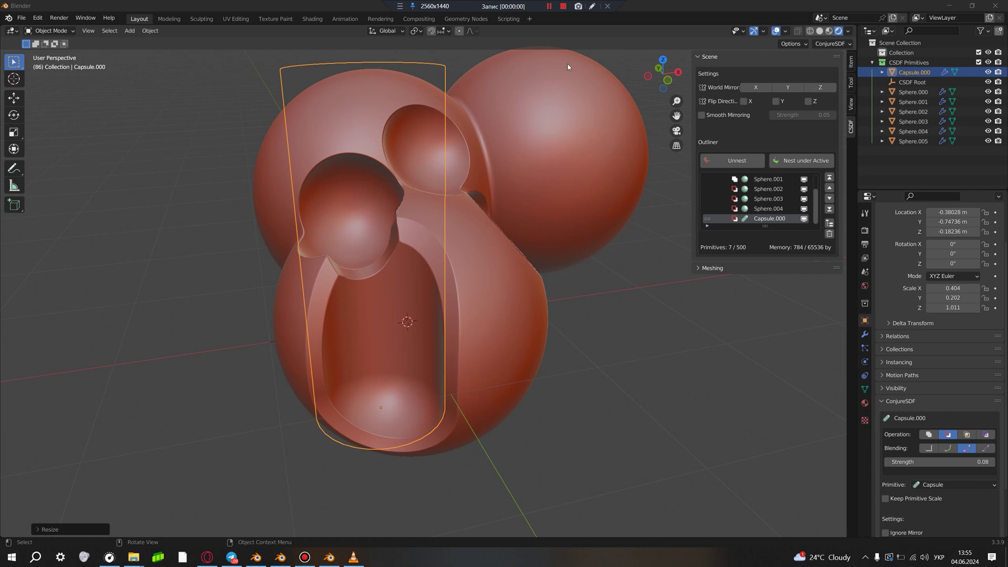
pyautogui.moveTo(518, 295); pyautogui.dragTo(499, 275, button='middle')
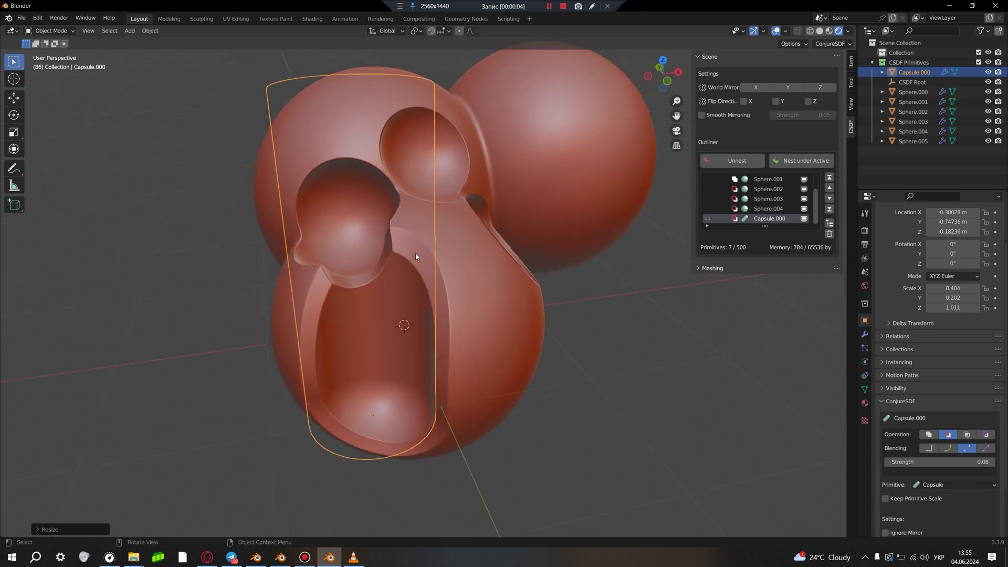
# - Move the capsule, toggling its operation to Union and back to Difference
pyautogui.press('g')
pyautogui.click(420, 315)
pyautogui.click(928, 434)
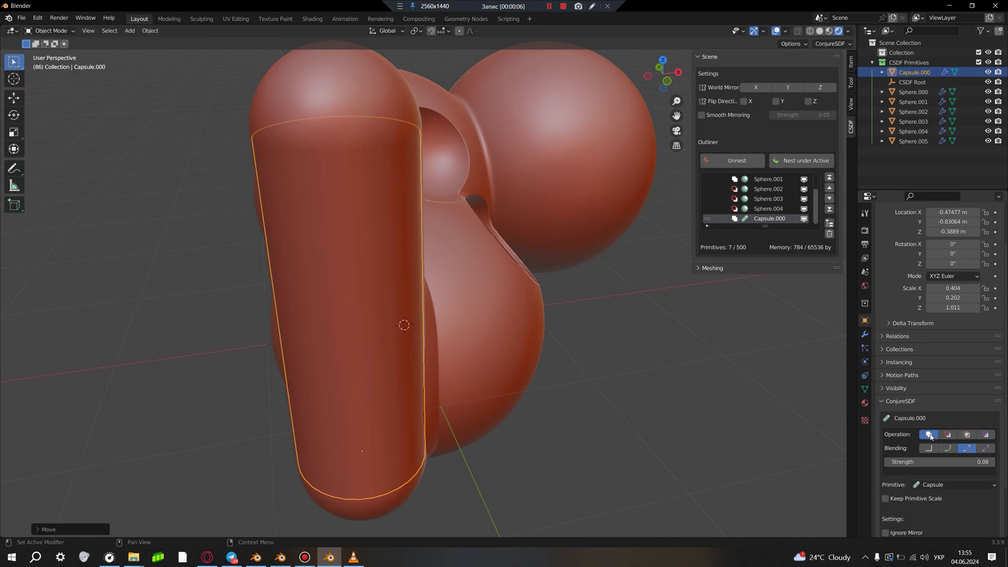
pyautogui.click(948, 434)
pyautogui.moveTo(544, 308)
pyautogui.mouseDown(button='middle')
pyautogui.moveTo(552, 332)
pyautogui.moveTo(463, 292)
pyautogui.mouseUp(button='middle')
# - Enlarge the capsule to scale 0.518, 0.259, 1.294 and show the sidebar's transform values
pyautogui.press('s')
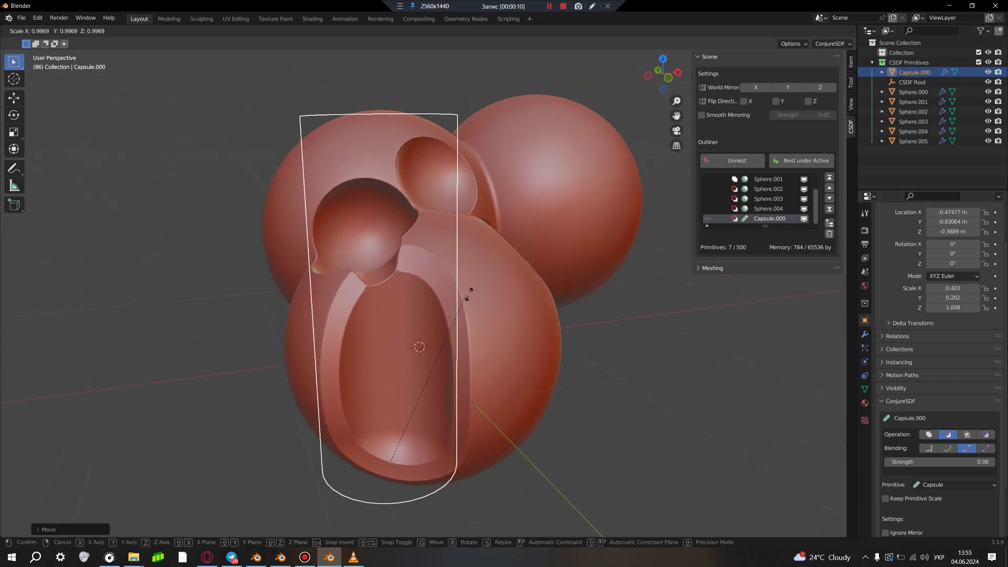
pyautogui.click(520, 283)
pyautogui.moveTo(524, 284)
pyautogui.mouseDown(button='middle')
pyautogui.moveTo(535, 313)
pyautogui.moveTo(523, 333)
pyautogui.moveTo(500, 324)
pyautogui.mouseUp(button='middle')
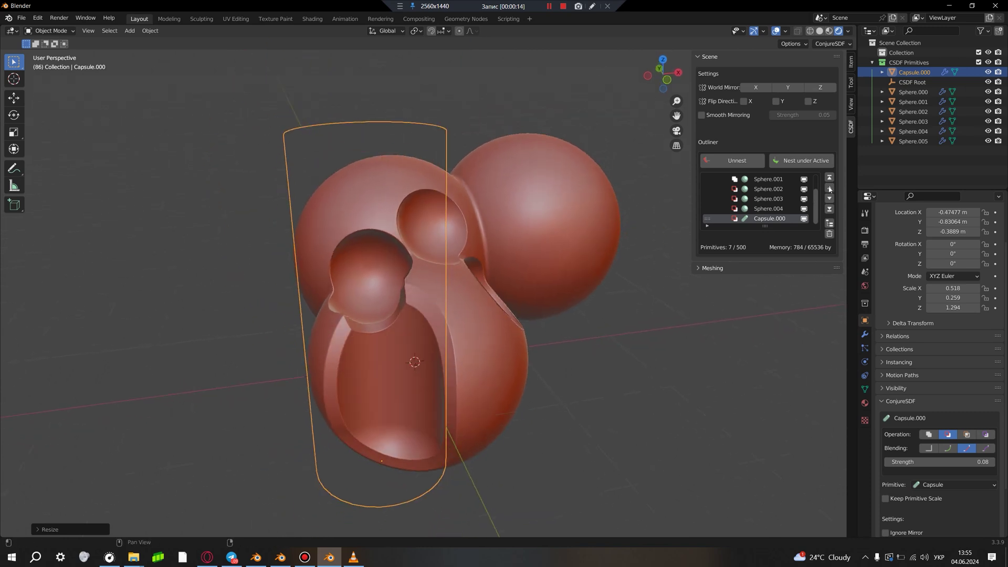
pyautogui.click(851, 64)
pyautogui.click(851, 84)
# - Stretch the capsule cutter to 0.818 × 0.099 × 0.652 via Scale fields and axis-constrained scaling
pyautogui.click(851, 104)
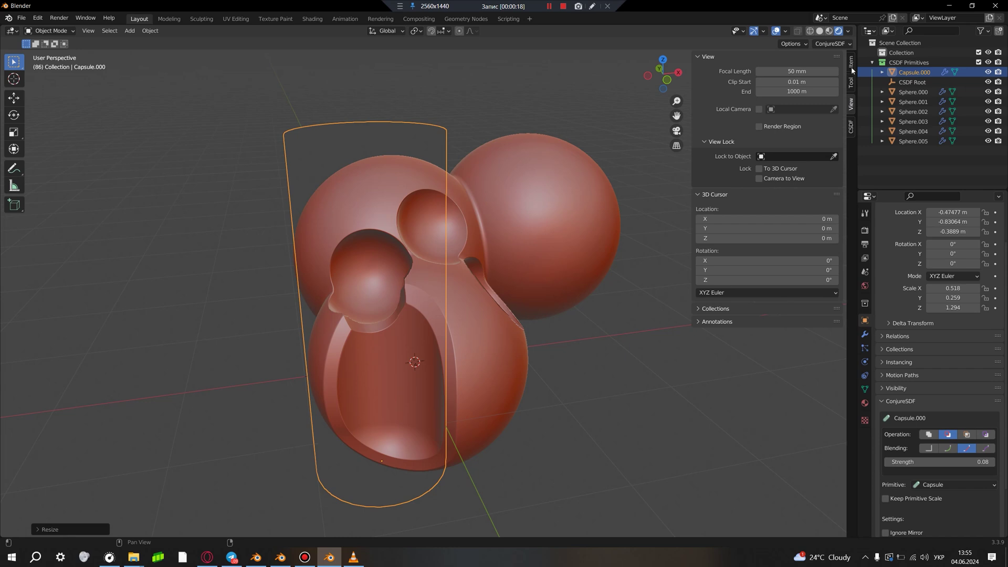
pyautogui.click(851, 69)
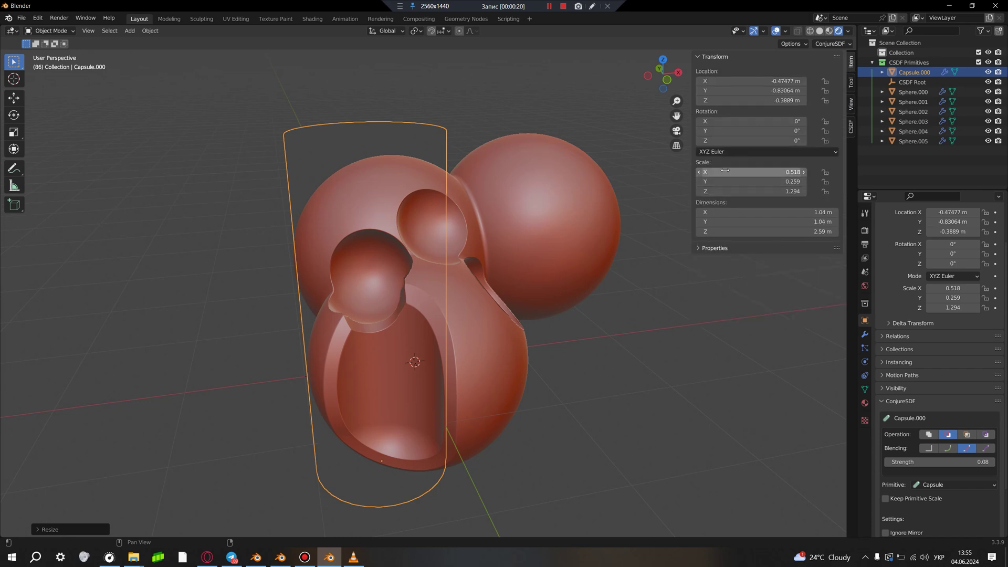
pyautogui.moveTo(751, 171)
pyautogui.mouseDown()
pyautogui.moveTo(803, 172)
pyautogui.moveTo(714, 191)
pyautogui.moveTo(769, 191)
pyautogui.mouseUp()
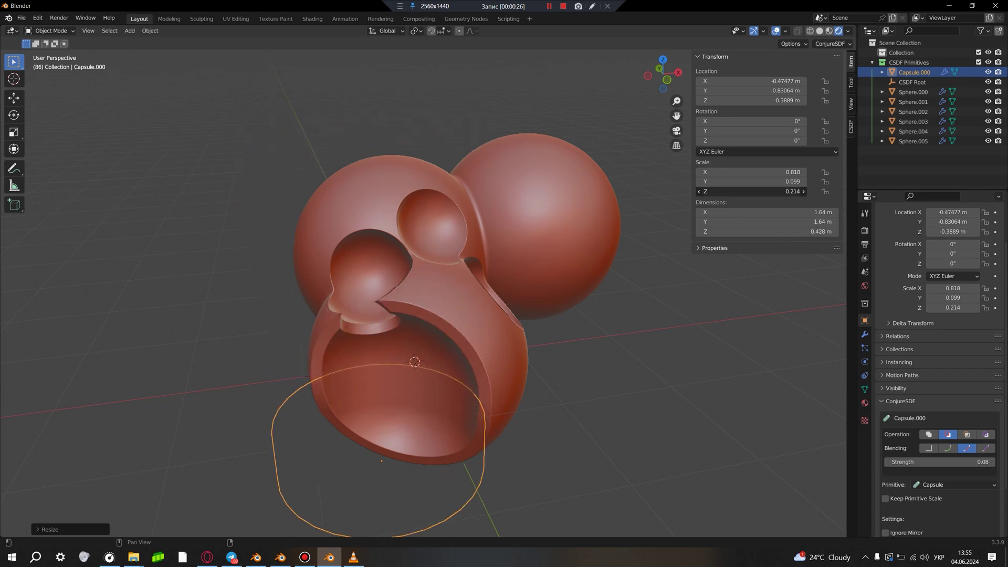
pyautogui.moveTo(673, 335)
pyautogui.mouseDown(button='middle')
pyautogui.moveTo(660, 376)
pyautogui.moveTo(683, 311)
pyautogui.mouseUp(button='middle')
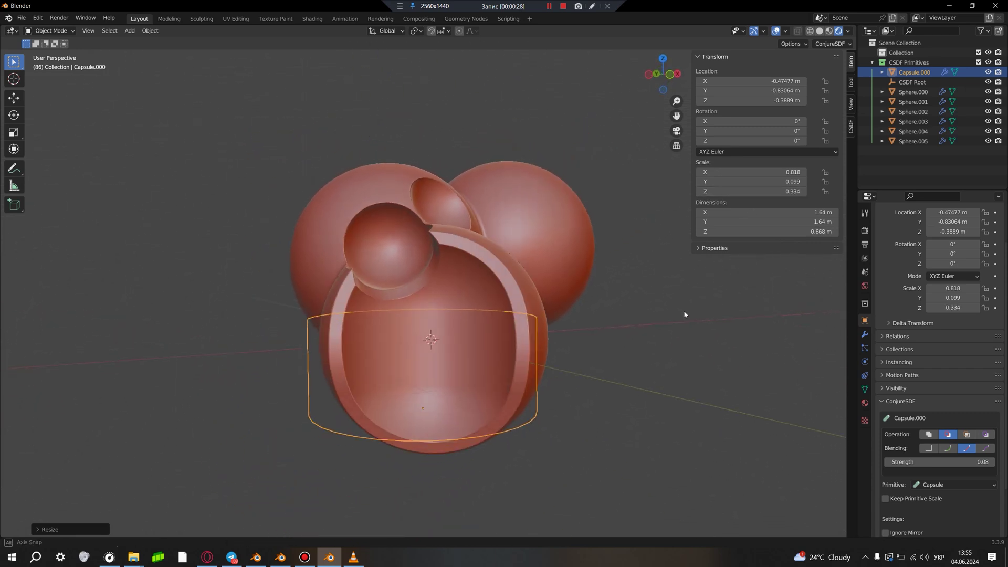
pyautogui.scroll(3, 575, 326)
pyautogui.moveTo(575, 327); pyautogui.dragTo(562, 361, button='middle')
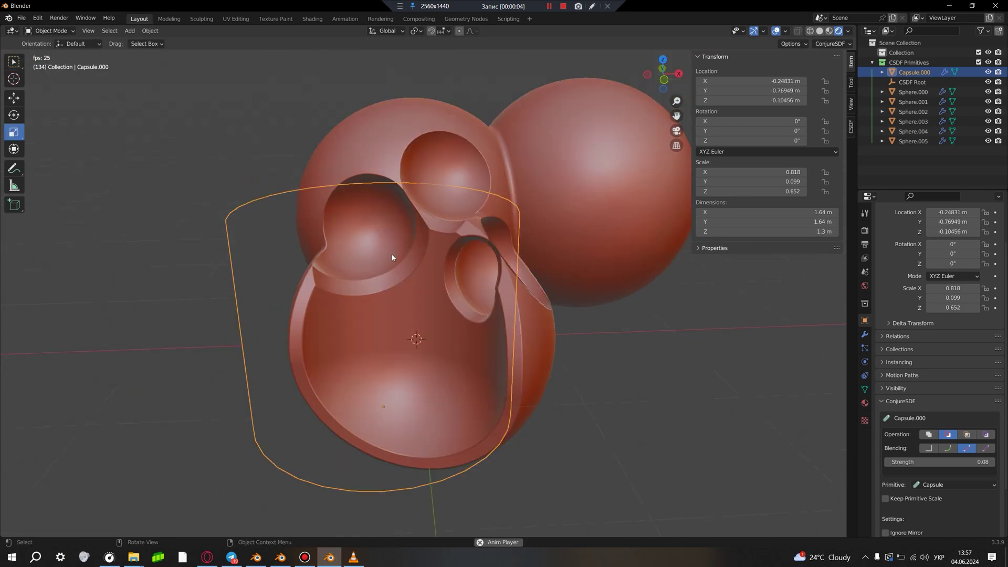
pyautogui.press('s')
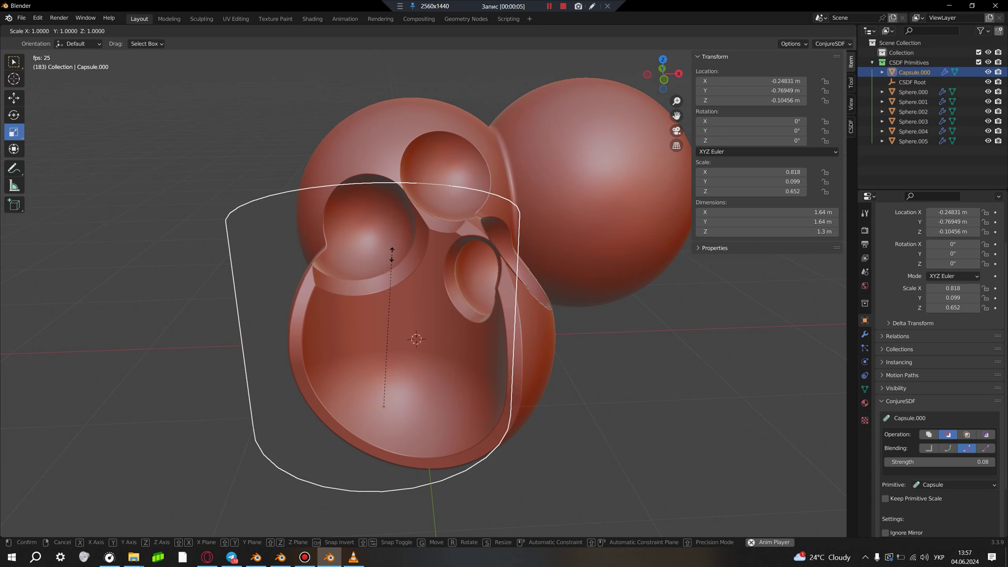
pyautogui.press('z')
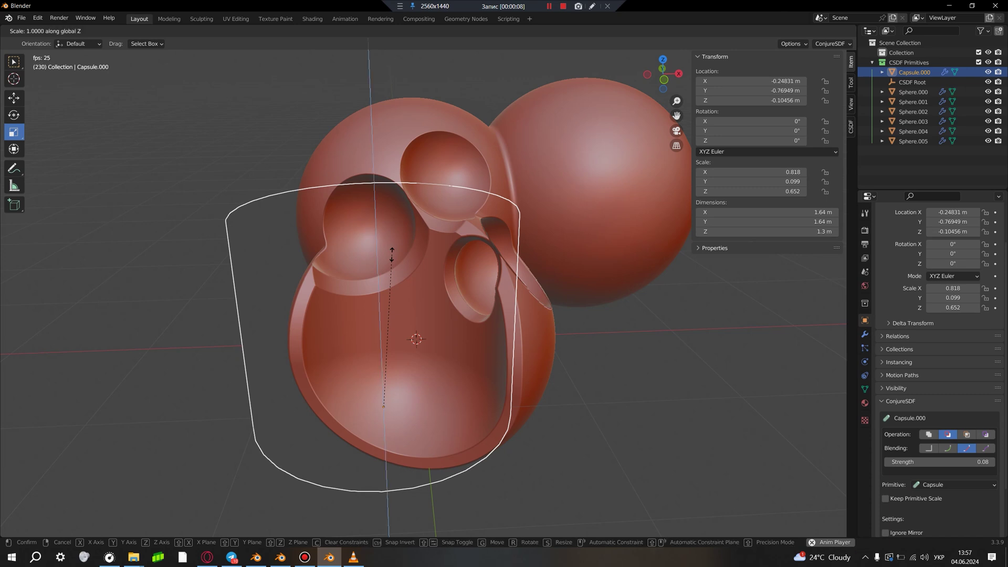
pyautogui.press('x')
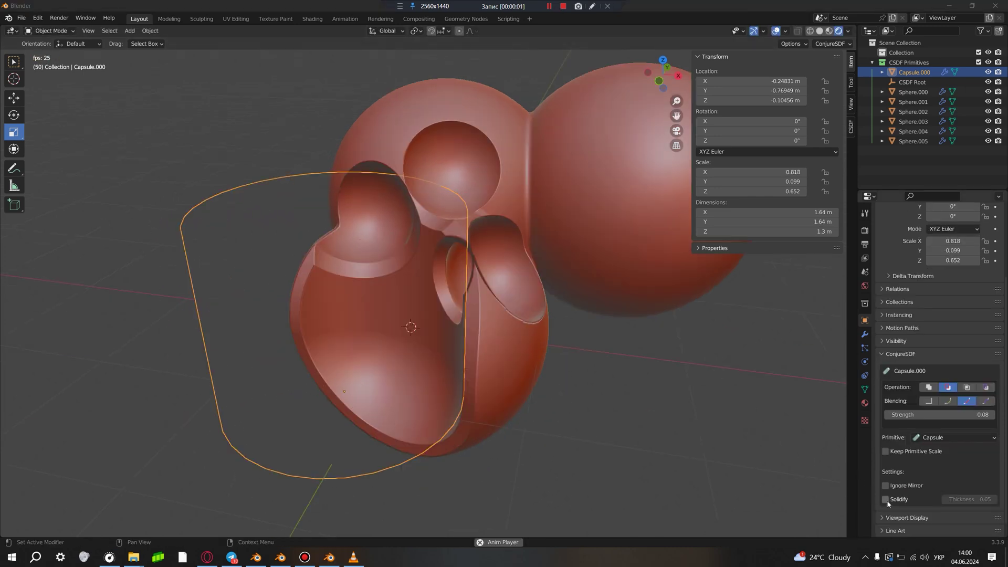
# - Enable Solidify on the capsule cutter and switch its blending to the second mode
pyautogui.click(886, 499)
pyautogui.moveTo(532, 386)
pyautogui.mouseDown(button='middle')
pyautogui.moveTo(593, 405)
pyautogui.moveTo(575, 395)
pyautogui.moveTo(590, 380)
pyautogui.moveTo(536, 401)
pyautogui.moveTo(476, 360)
pyautogui.moveTo(373, 342)
pyautogui.moveTo(432, 335)
pyautogui.moveTo(729, 416)
pyautogui.mouseUp(button='middle')
pyautogui.press('s')
pyautogui.press('Escape')
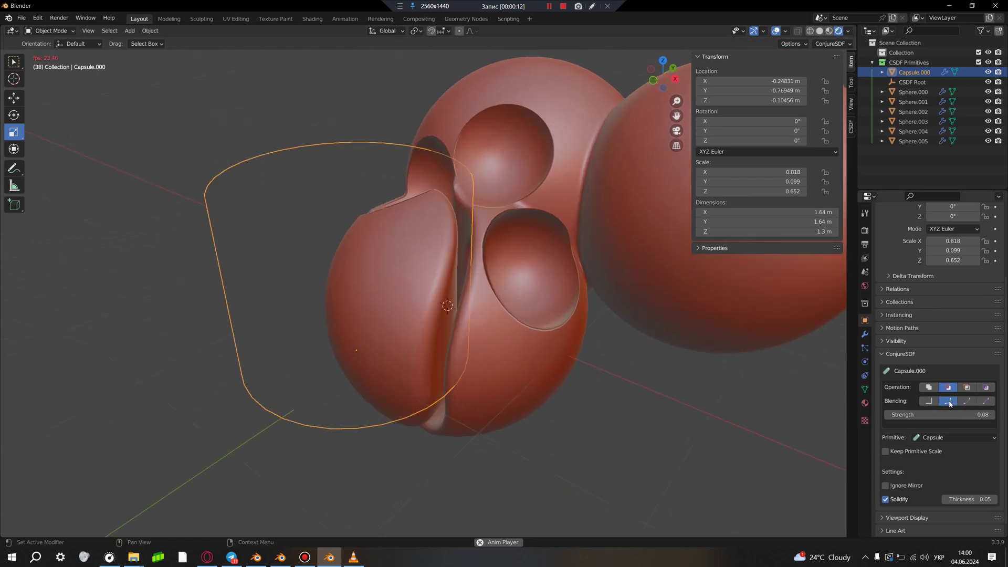
pyautogui.click(954, 403)
# - Set the shell thickness to 0.04 and restore the third blending mode
pyautogui.moveTo(971, 499); pyautogui.dragTo(958, 499)
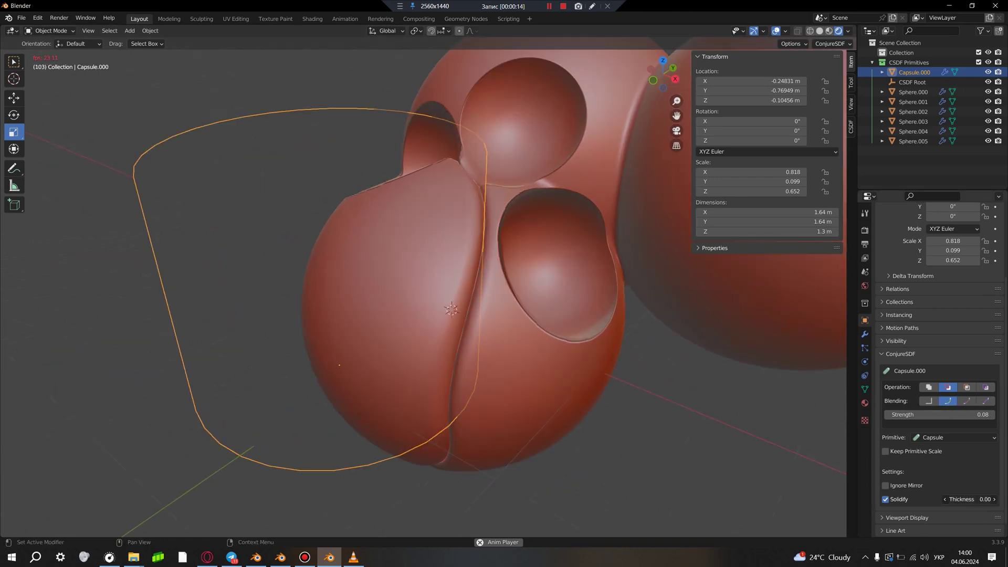
pyautogui.moveTo(966, 499)
pyautogui.mouseDown()
pyautogui.moveTo(987, 499)
pyautogui.moveTo(966, 499)
pyautogui.mouseUp()
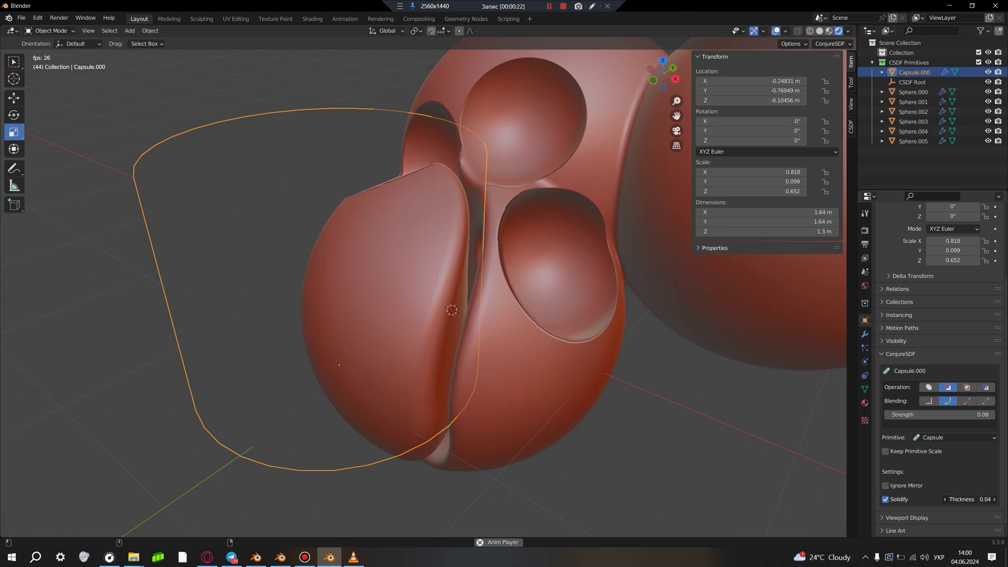
pyautogui.moveTo(588, 462)
pyautogui.mouseDown(button='middle')
pyautogui.moveTo(663, 490)
pyautogui.moveTo(723, 474)
pyautogui.moveTo(559, 362)
pyautogui.moveTo(461, 339)
pyautogui.moveTo(541, 414)
pyautogui.moveTo(509, 388)
pyautogui.moveTo(514, 349)
pyautogui.moveTo(462, 362)
pyautogui.mouseUp(button='middle')
pyautogui.scroll(3, 528, 323)
pyautogui.scroll(2, 462, 362)
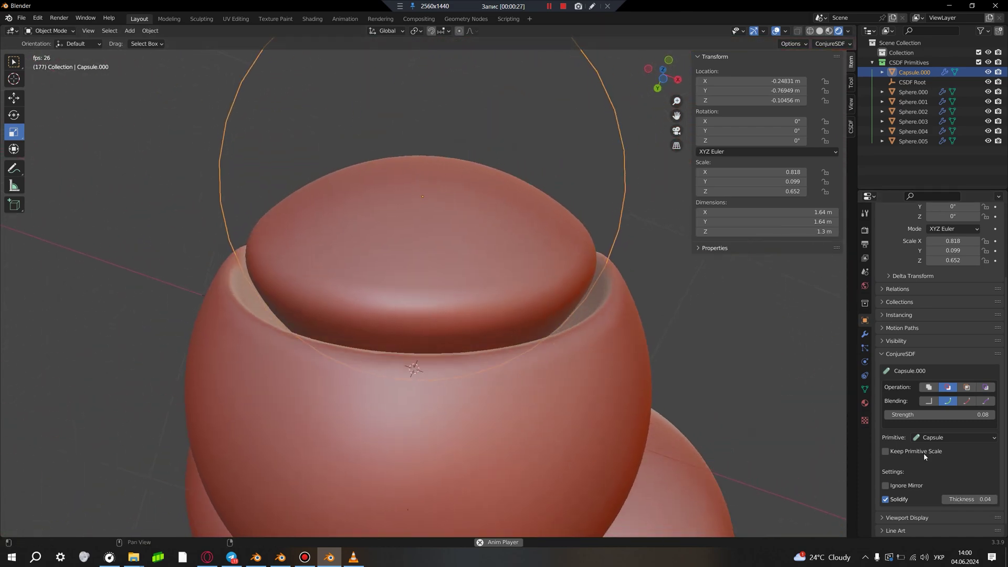
pyautogui.click(966, 400)
pyautogui.moveTo(604, 389)
pyautogui.mouseDown(button='middle')
pyautogui.moveTo(512, 383)
pyautogui.moveTo(663, 364)
pyautogui.moveTo(603, 313)
pyautogui.moveTo(552, 348)
pyautogui.moveTo(572, 344)
pyautogui.moveTo(546, 322)
pyautogui.moveTo(544, 362)
pyautogui.mouseUp(button='middle')
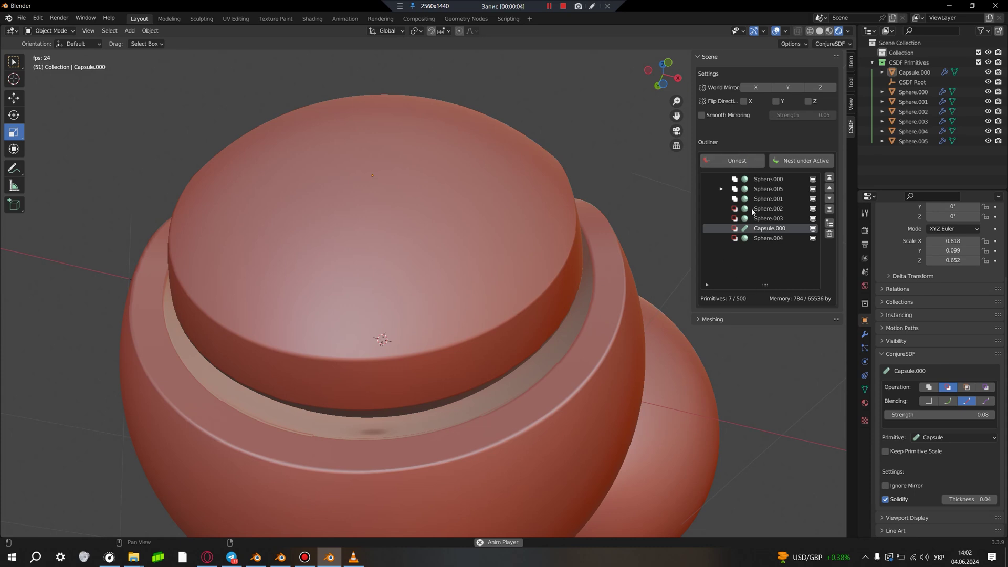
# - Toggle the capsule's visibility off and on, then move it to a new spot on the front blob
pyautogui.click(813, 228)
pyautogui.click(813, 230)
pyautogui.click(706, 229)
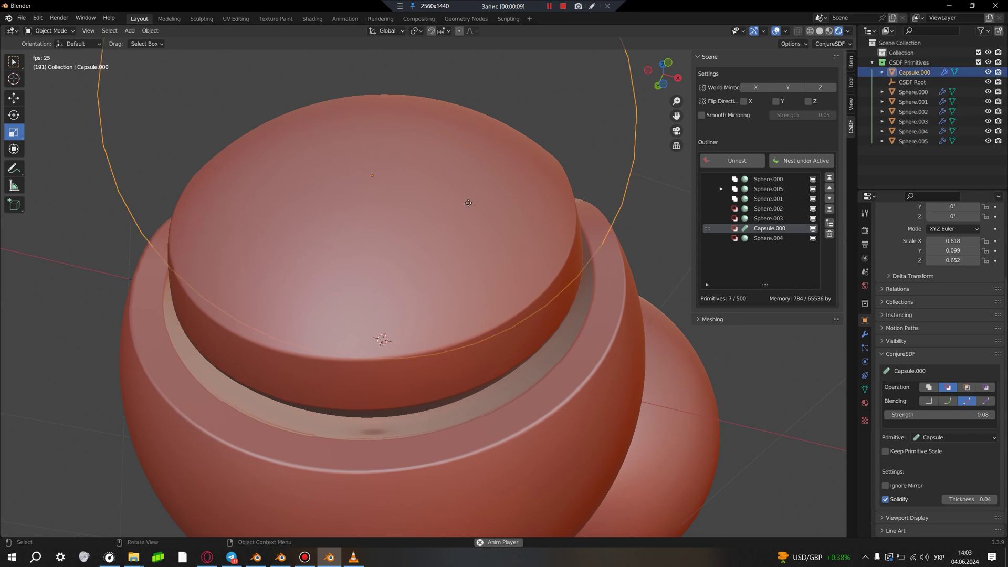
pyautogui.press('g')
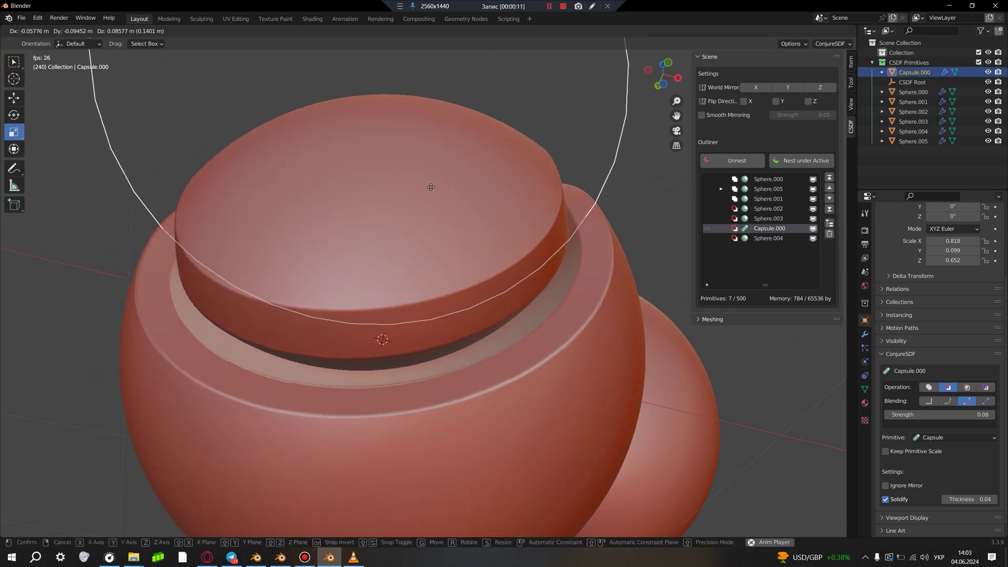
pyautogui.click(602, 232)
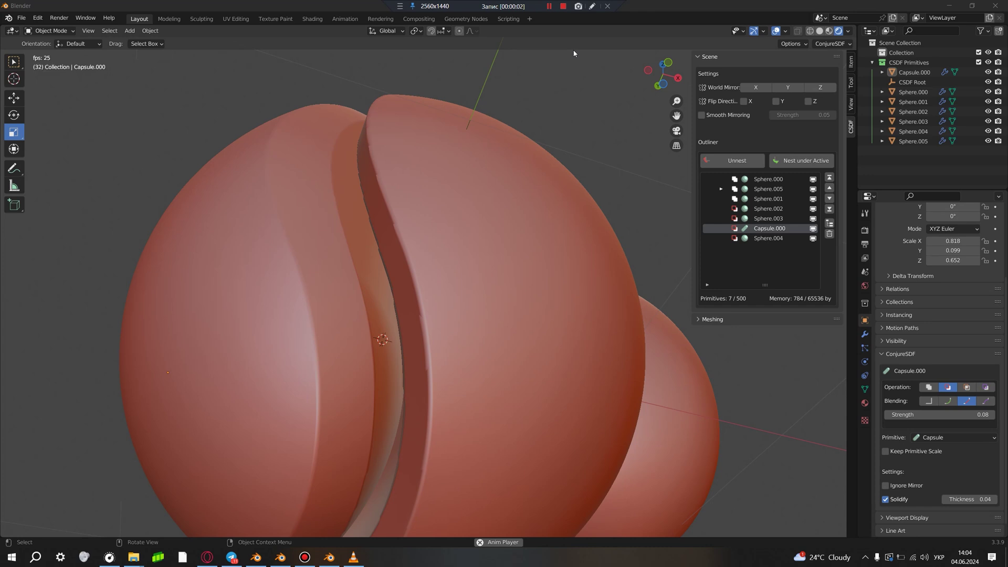
# - Zoom out, reselect the capsule cutter, and bring up the Viewport Overlays options
pyautogui.scroll(-5, 470, 121)
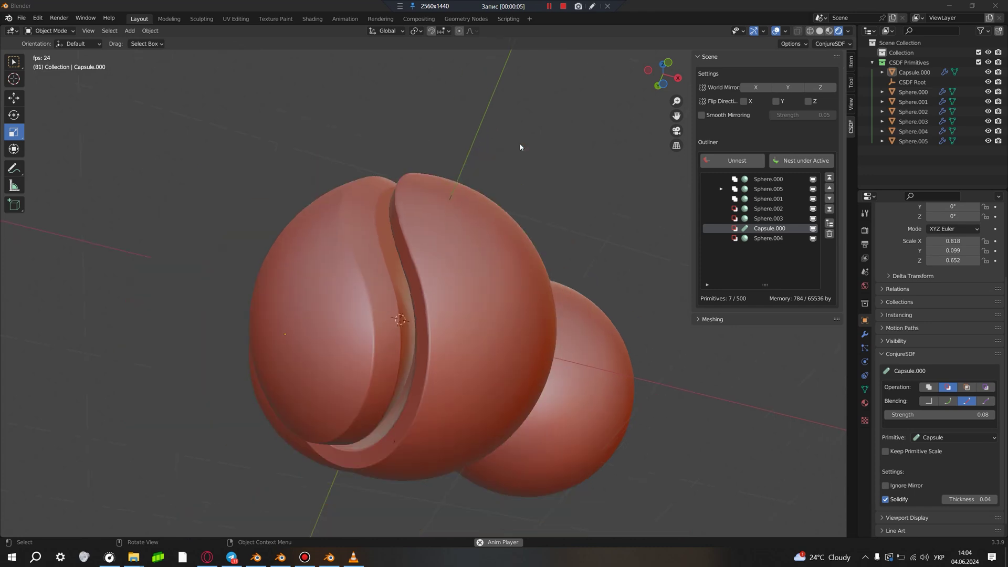
pyautogui.moveTo(522, 155)
pyautogui.mouseDown(button='middle')
pyautogui.moveTo(506, 224)
pyautogui.moveTo(462, 273)
pyautogui.moveTo(293, 360)
pyautogui.mouseUp(button='middle')
pyautogui.click(348, 341)
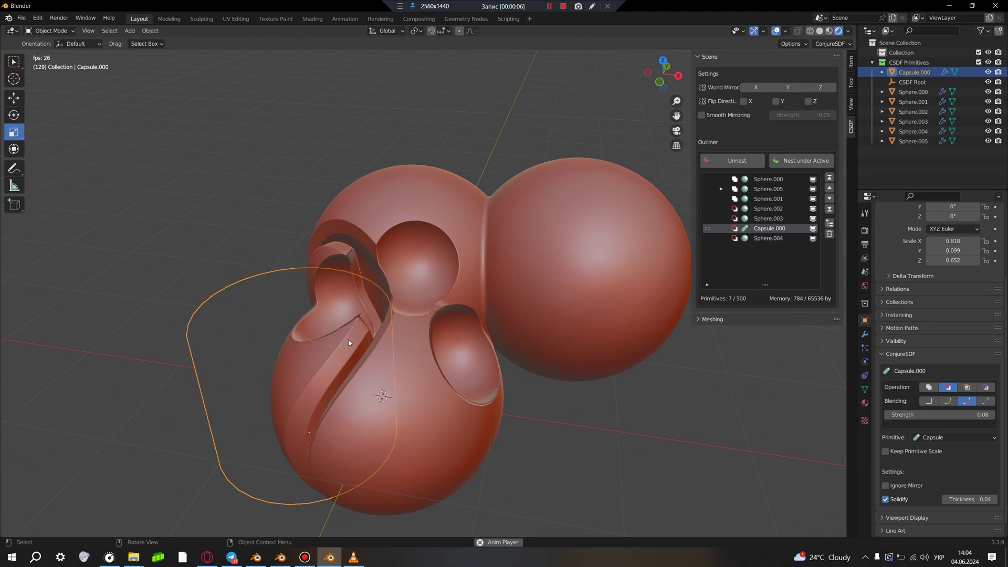
pyautogui.moveTo(196, 294); pyautogui.dragTo(222, 359, button='middle')
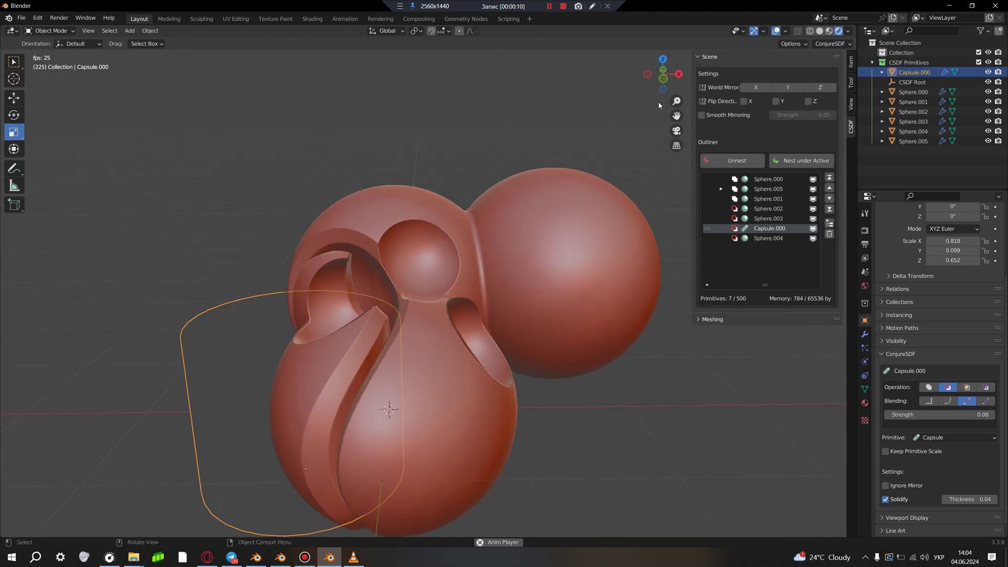
pyautogui.click(790, 33)
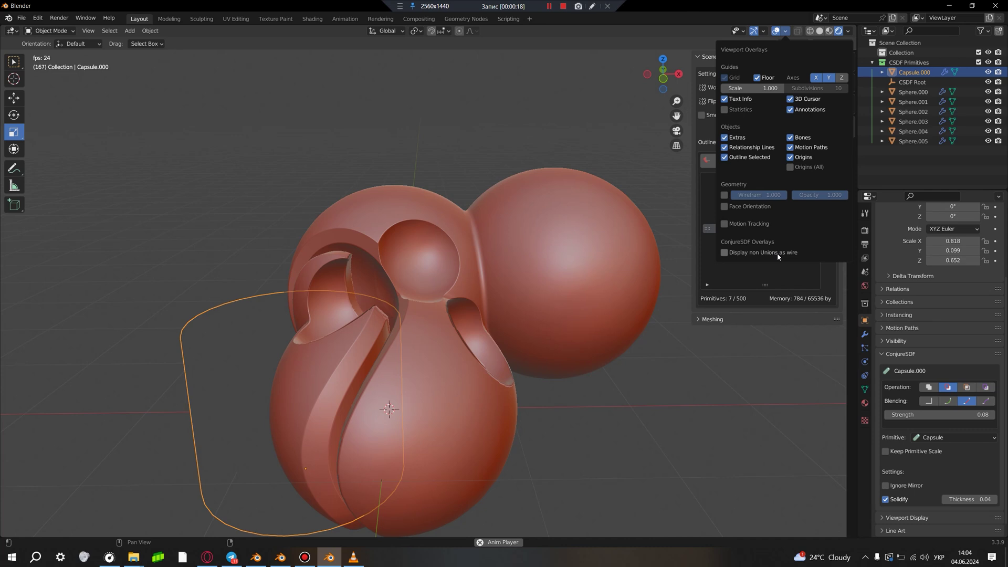
# - Display non-union primitives as wire, then move Sphere.003 up and Sphere.004 up-left
pyautogui.click(725, 252)
pyautogui.moveTo(628, 424); pyautogui.dragTo(493, 363, button='middle')
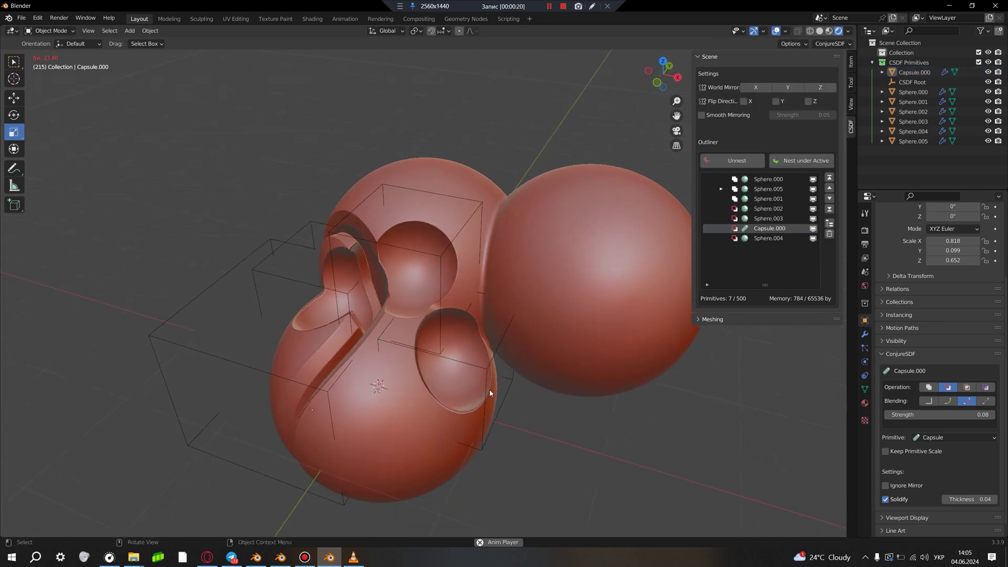
pyautogui.click(491, 362)
pyautogui.moveTo(490, 362); pyautogui.dragTo(550, 80)
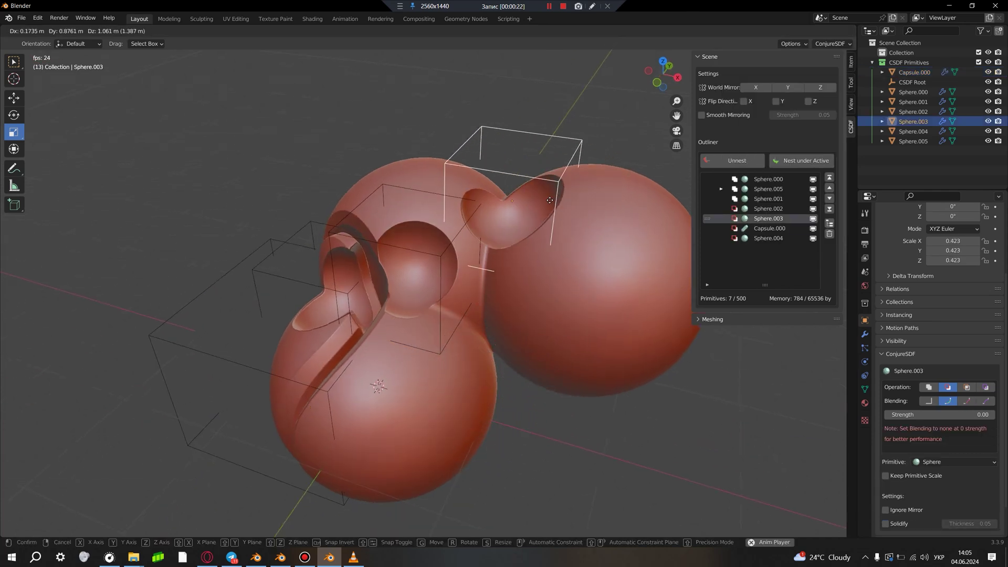
pyautogui.moveTo(550, 79); pyautogui.dragTo(401, 191, button='middle')
pyautogui.click(401, 192)
pyautogui.moveTo(402, 191); pyautogui.dragTo(318, 170)
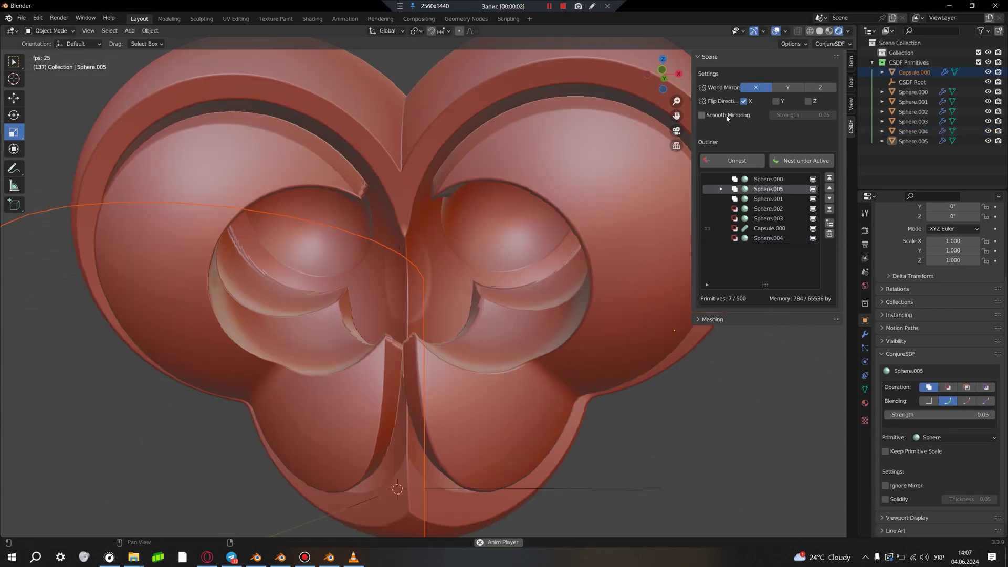
# - Enable Smooth Mirroring and set its strength to 0.50, orbiting to view the blended halves
pyautogui.click(702, 115)
pyautogui.moveTo(636, 165)
pyautogui.mouseDown(button='middle')
pyautogui.moveTo(486, 219)
pyautogui.moveTo(485, 187)
pyautogui.mouseUp(button='middle')
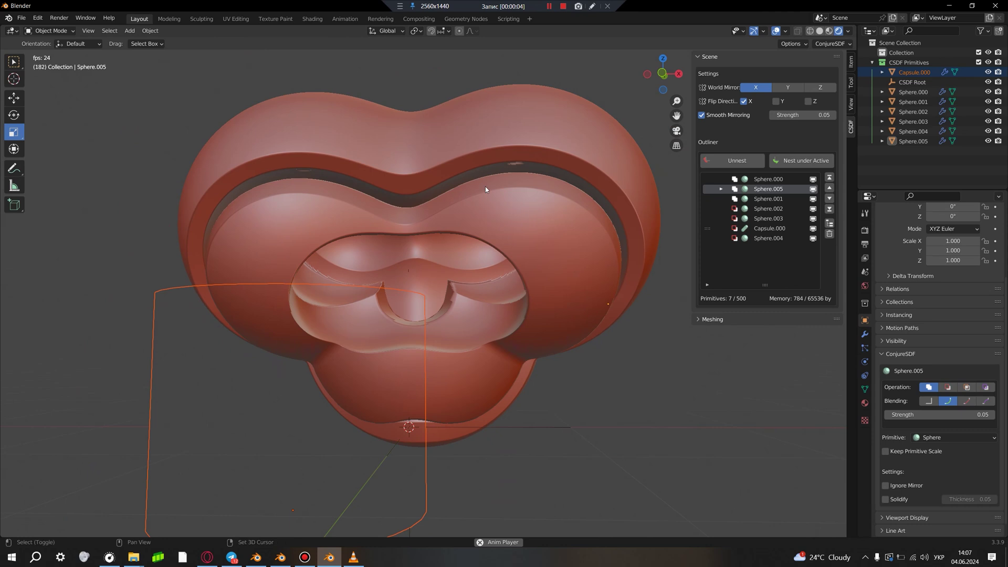
pyautogui.moveTo(802, 116)
pyautogui.mouseDown()
pyautogui.moveTo(785, 117)
pyautogui.moveTo(838, 115)
pyautogui.mouseUp()
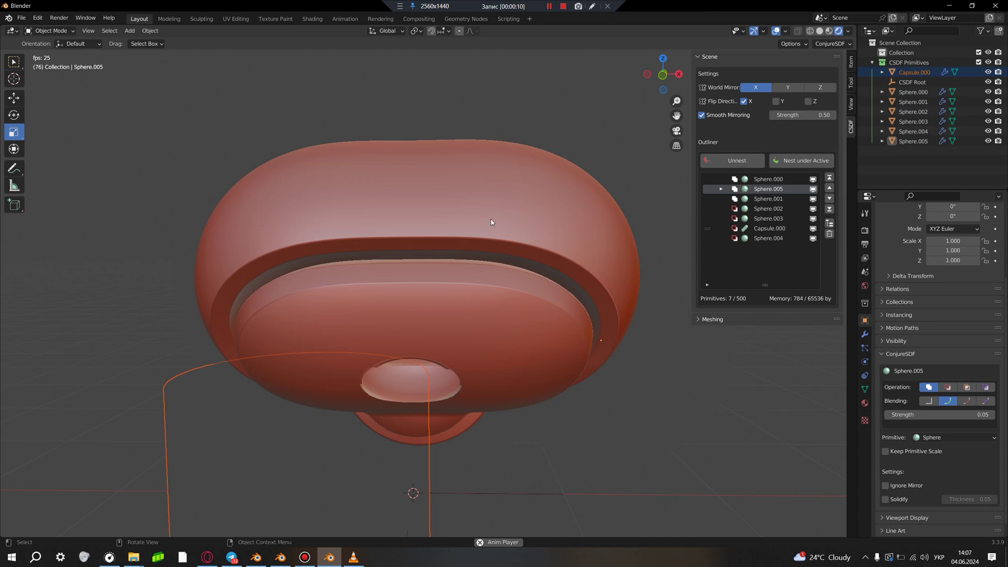
pyautogui.moveTo(493, 221); pyautogui.dragTo(663, 297, button='middle')
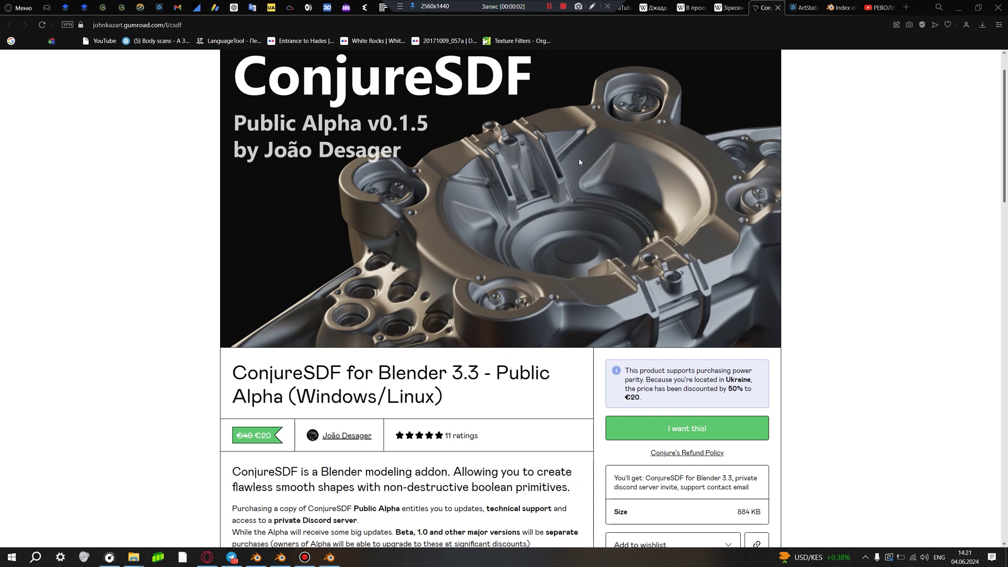
# - Scroll the ConjureSDF Gumroad page and highlight the purchasing power parity pricing note
pyautogui.scroll(-2, 573, 167)
pyautogui.scroll(2, 437, 300)
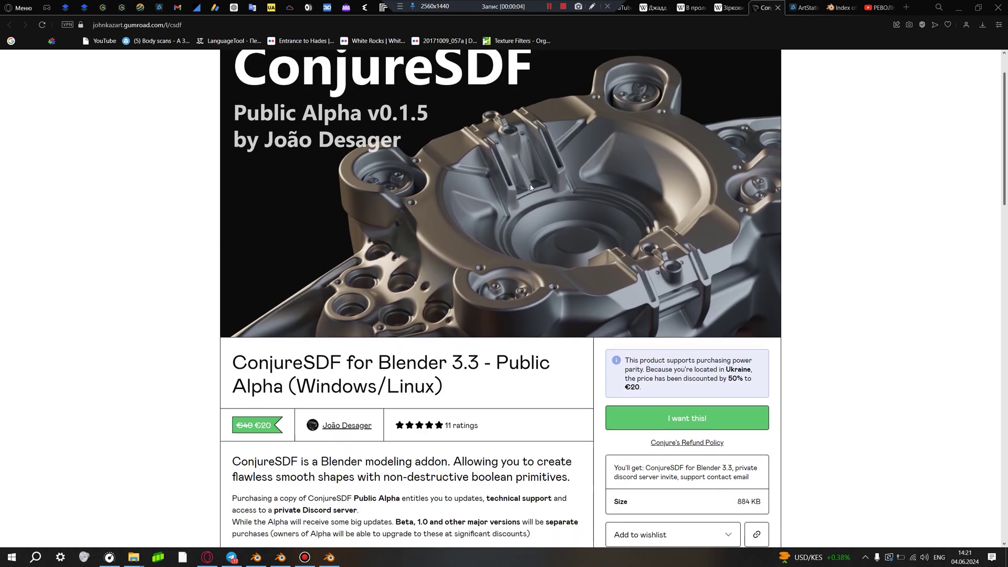
pyautogui.scroll(-1, 584, 192)
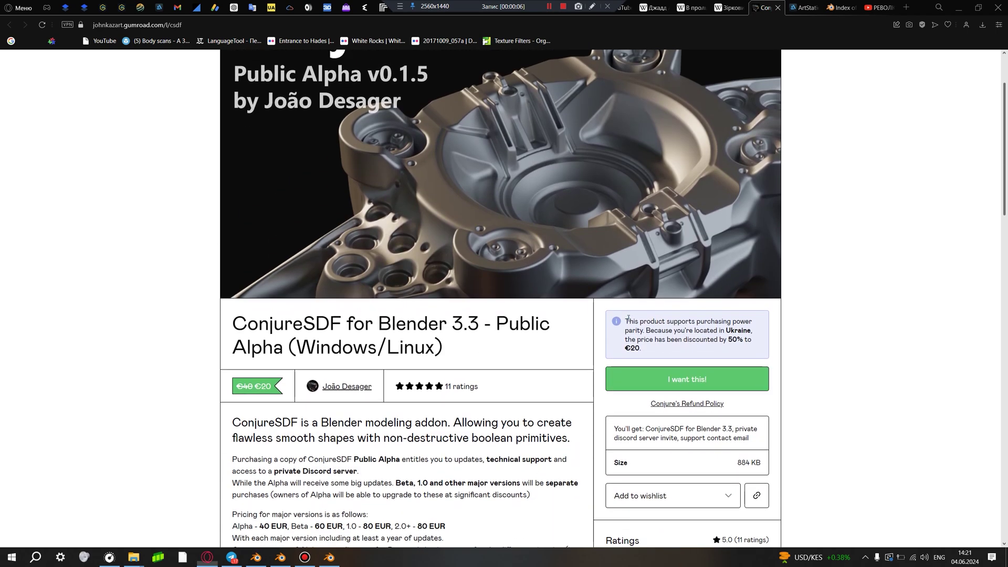
pyautogui.moveTo(629, 318); pyautogui.dragTo(726, 350)
pyautogui.click(649, 350)
# - Scroll further through the Gumroad product page, then switch to the YouTube channel tab
pyautogui.scroll(-4, 536, 267)
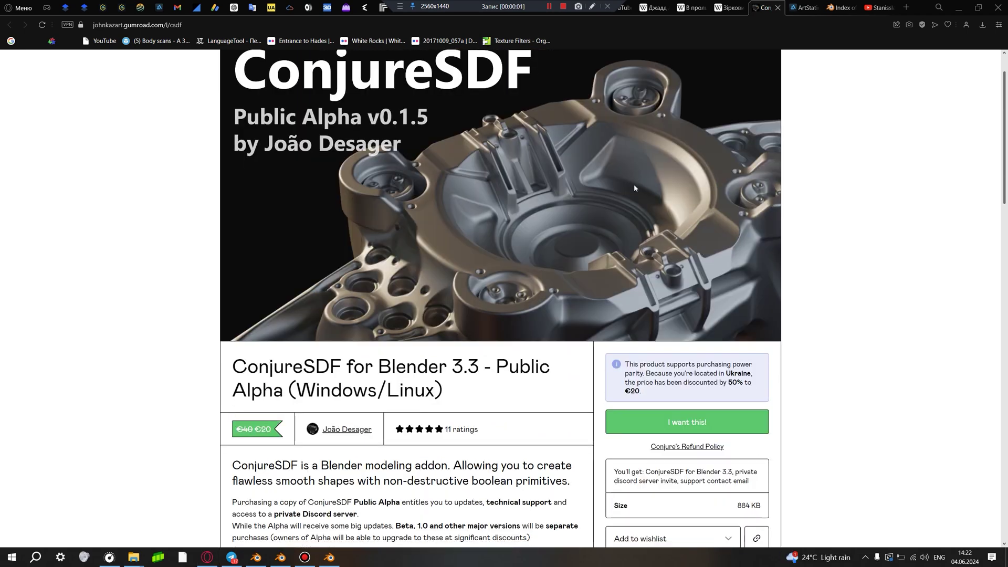
pyautogui.scroll(-1, 636, 185)
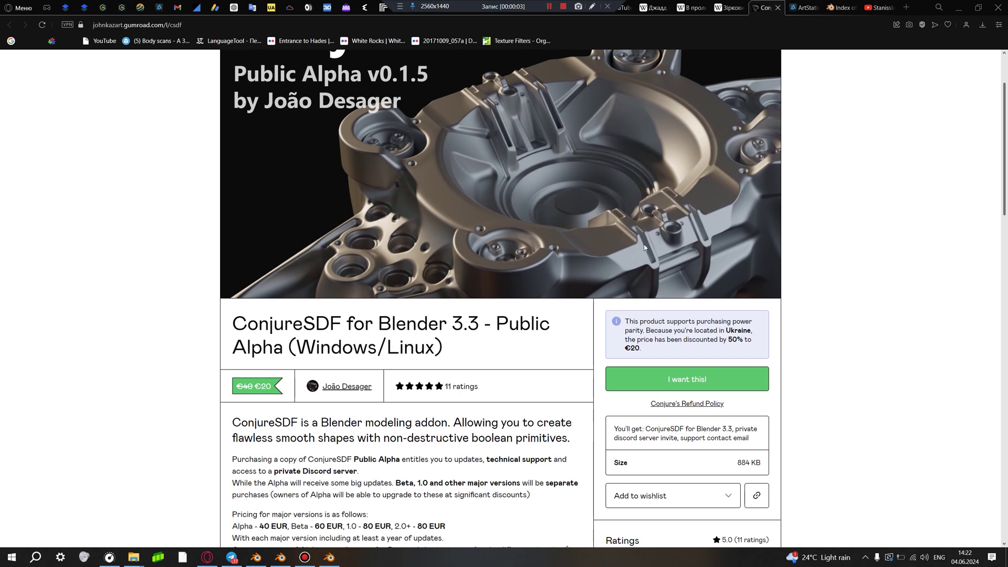
pyautogui.scroll(1, 645, 248)
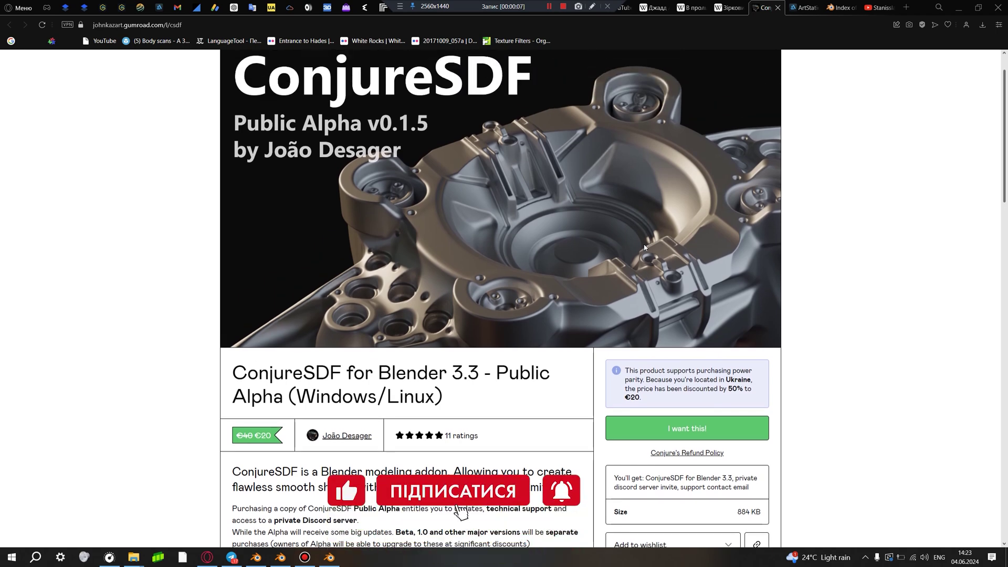
pyautogui.click(879, 7)
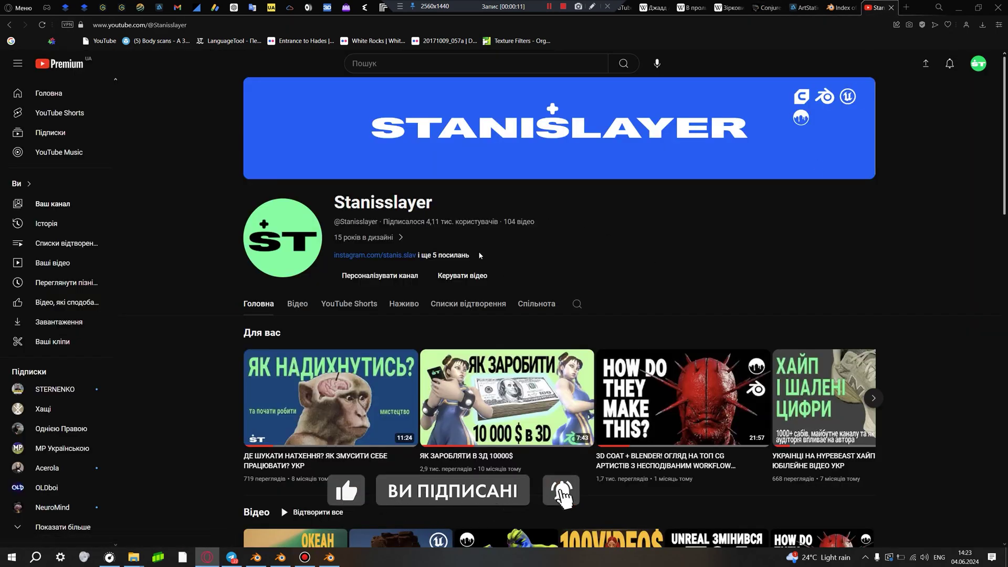
# - Open and close the channel's 'Про канал' details, then scroll through its recommended and latest videos
pyautogui.click(458, 255)
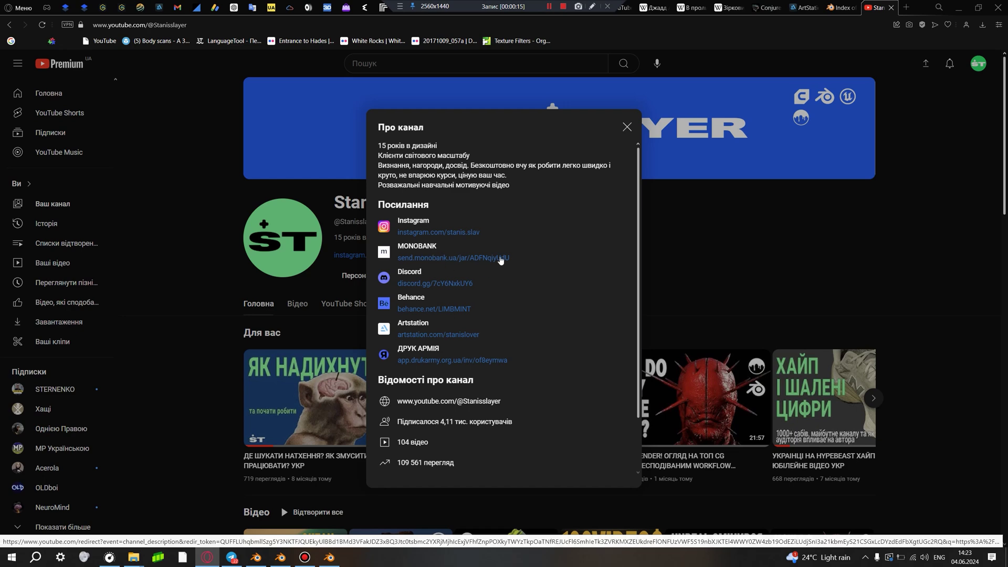
pyautogui.click(627, 128)
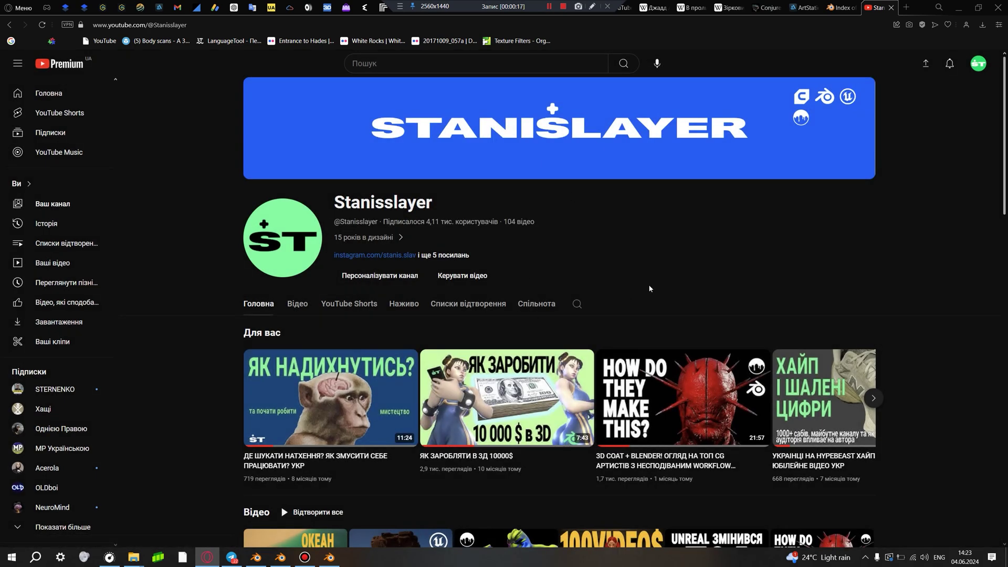
pyautogui.scroll(-1, 601, 242)
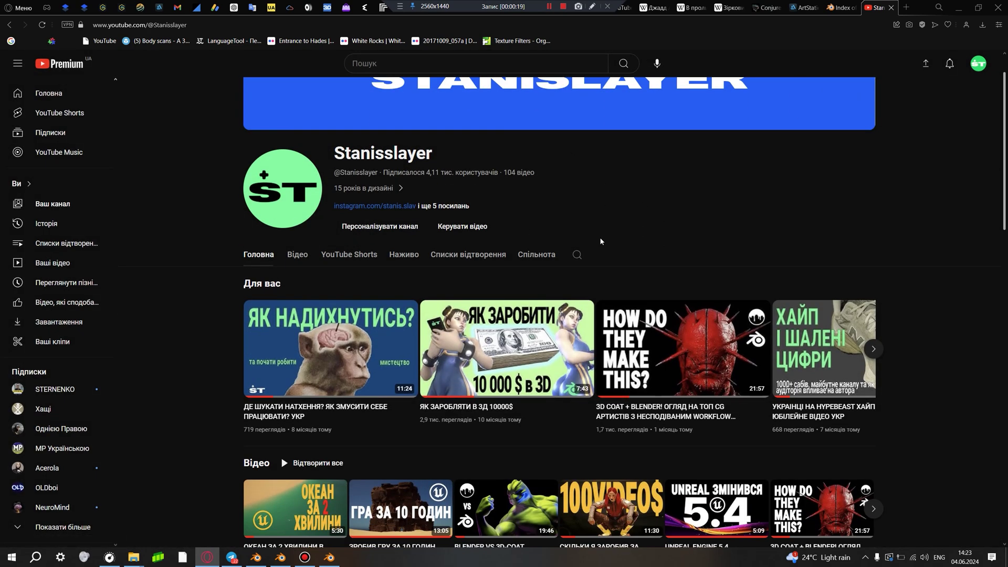
pyautogui.scroll(-2, 601, 242)
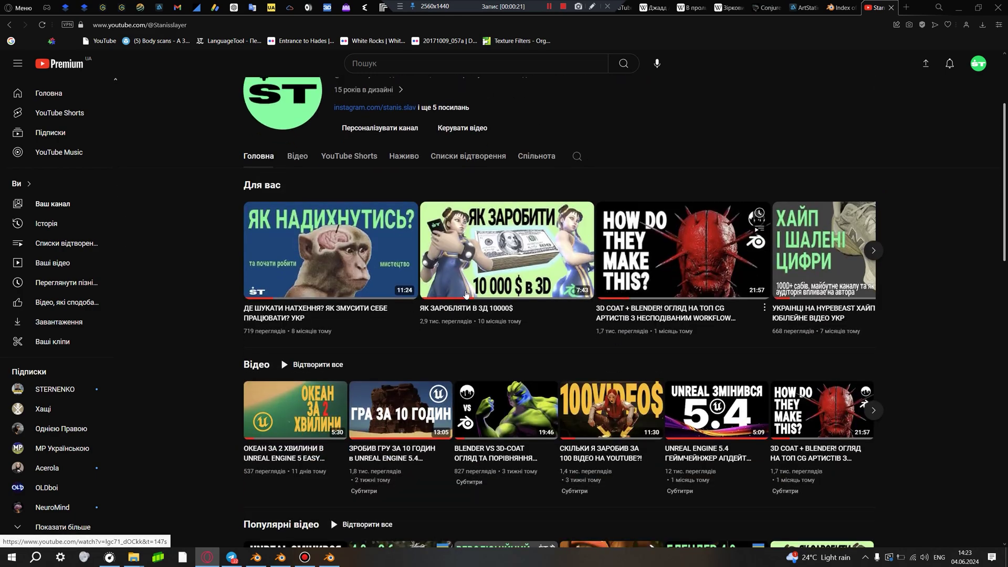
pyautogui.scroll(1, 552, 357)
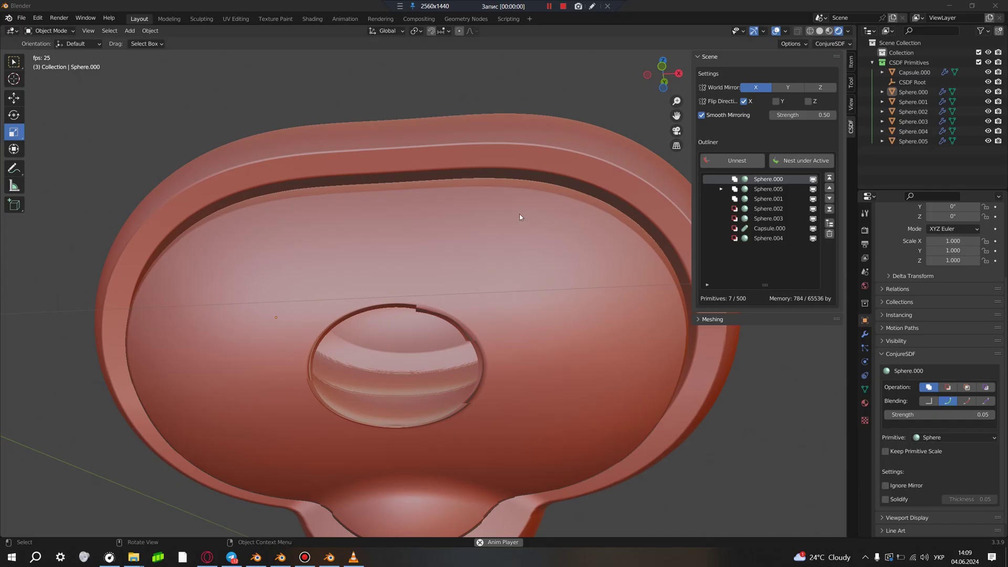
pyautogui.scroll(-3, 520, 217)
# - Select the Sphere.000 primitive and orbit to inspect the blob from below
pyautogui.scroll(-2, 515, 279)
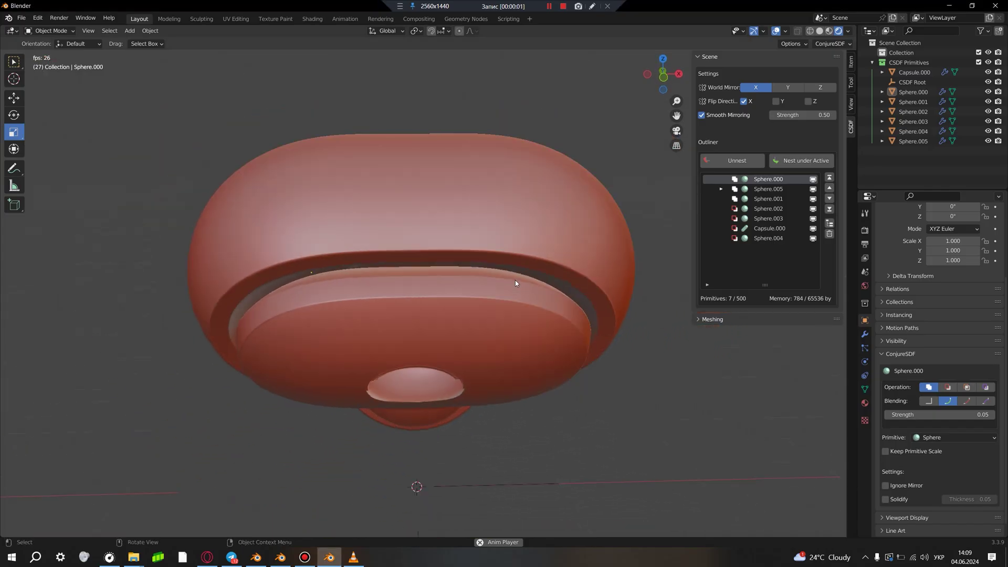
pyautogui.moveTo(515, 279)
pyautogui.mouseDown(button='middle')
pyautogui.moveTo(479, 272)
pyautogui.moveTo(458, 302)
pyautogui.moveTo(478, 296)
pyautogui.moveTo(492, 318)
pyautogui.moveTo(452, 304)
pyautogui.moveTo(510, 277)
pyautogui.mouseUp(button='middle')
pyautogui.click(510, 277)
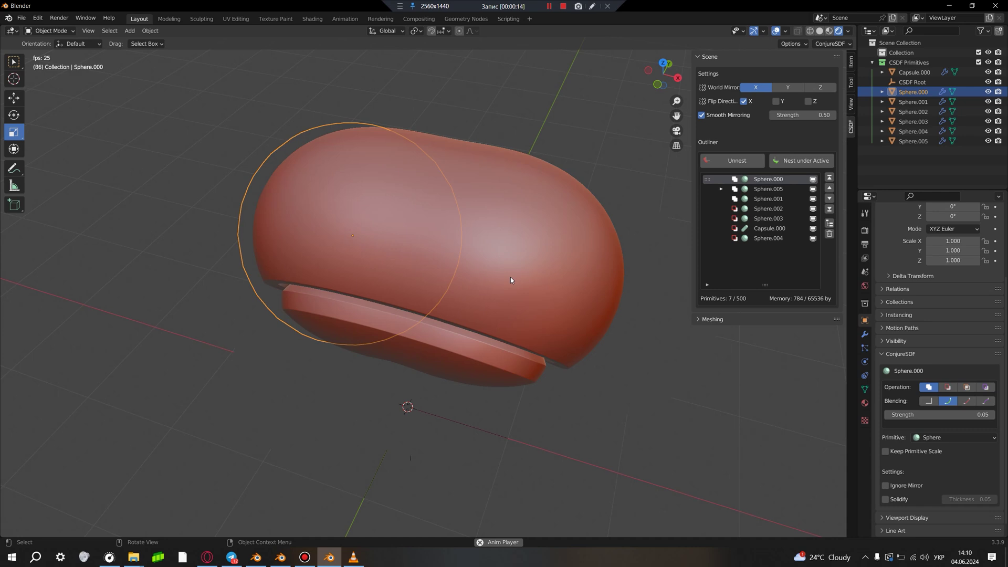
pyautogui.moveTo(504, 299)
pyautogui.mouseDown(button='middle')
pyautogui.moveTo(509, 273)
pyautogui.moveTo(484, 176)
pyautogui.mouseUp(button='middle')
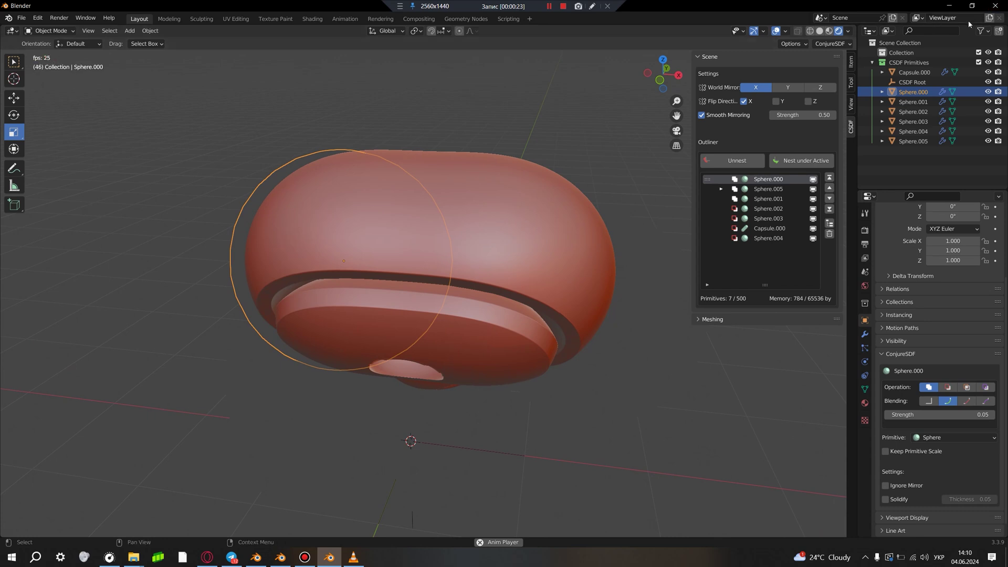
pyautogui.moveTo(583, 379); pyautogui.dragTo(546, 420, button='middle')
pyautogui.moveTo(487, 352); pyautogui.dragTo(431, 238, button='middle')
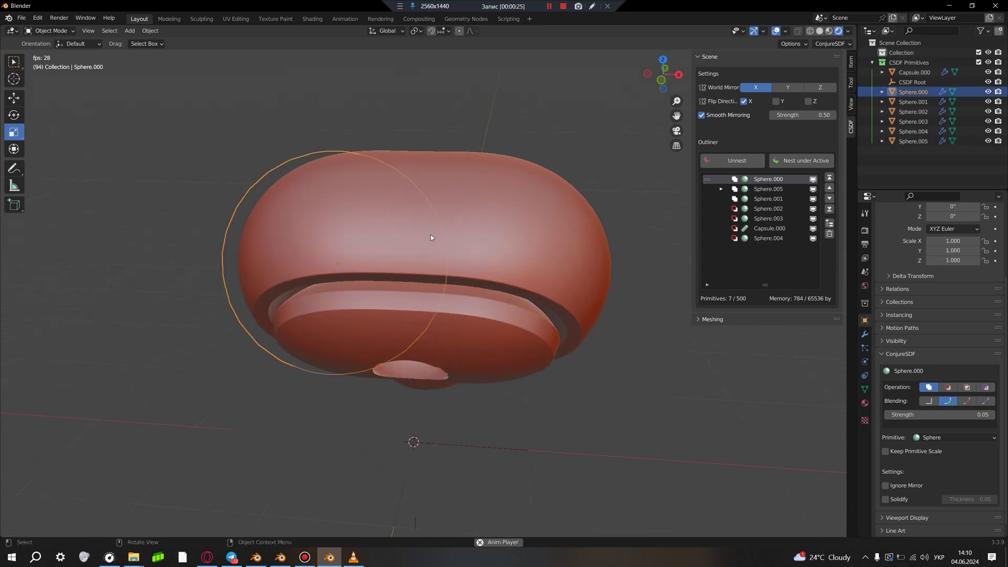
# - Select Sphere.001, then Sphere.000 again, and expand the ConjureSDF Meshing panel
pyautogui.click(498, 250)
pyautogui.moveTo(498, 250); pyautogui.dragTo(489, 309, button='middle')
pyautogui.click(477, 313)
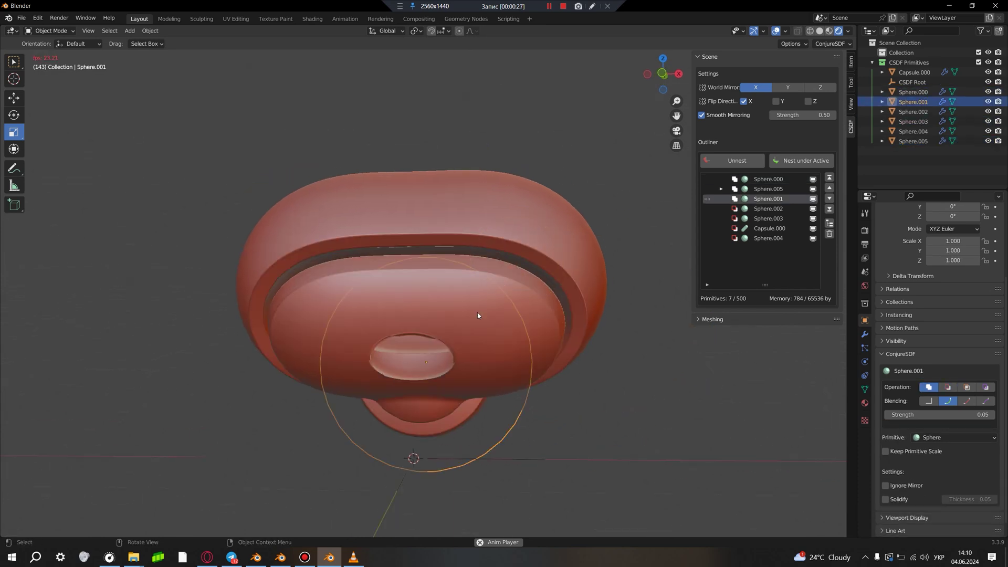
pyautogui.click(440, 210)
pyautogui.click(390, 301)
pyautogui.moveTo(467, 224); pyautogui.dragTo(558, 301, button='middle')
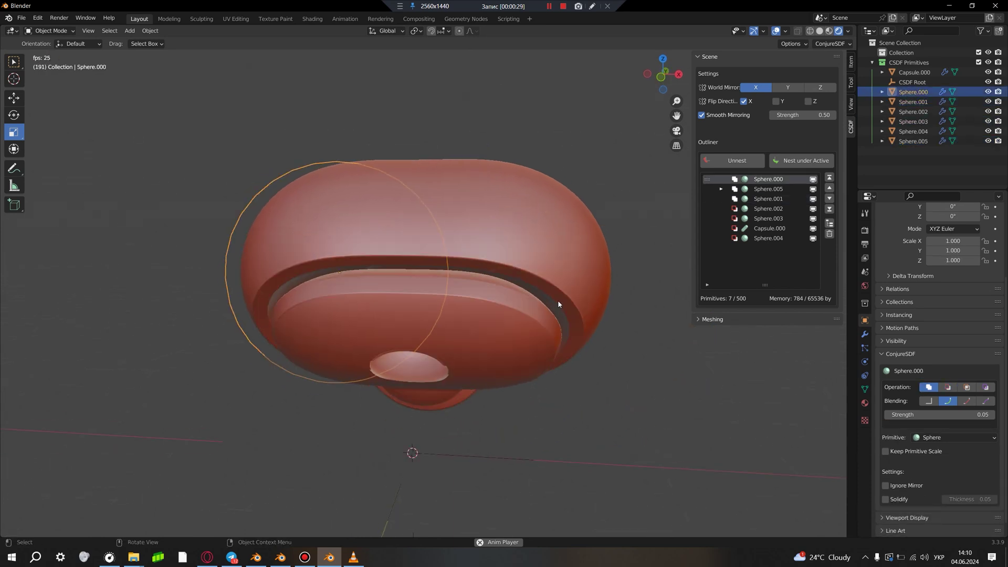
pyautogui.click(700, 320)
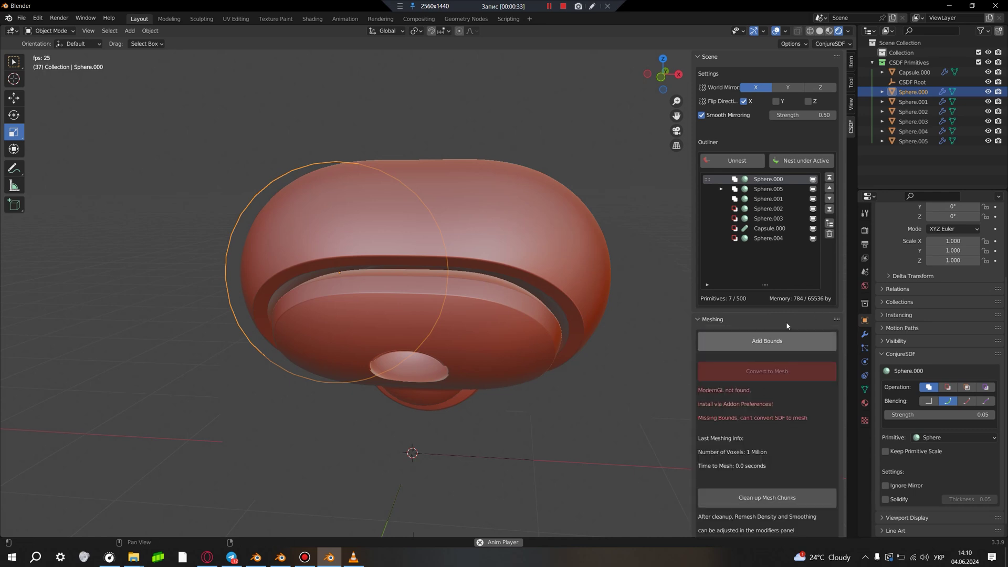
# - Add a CSDF meshing bounds box from the Meshing panel and orbit around it
pyautogui.click(696, 320)
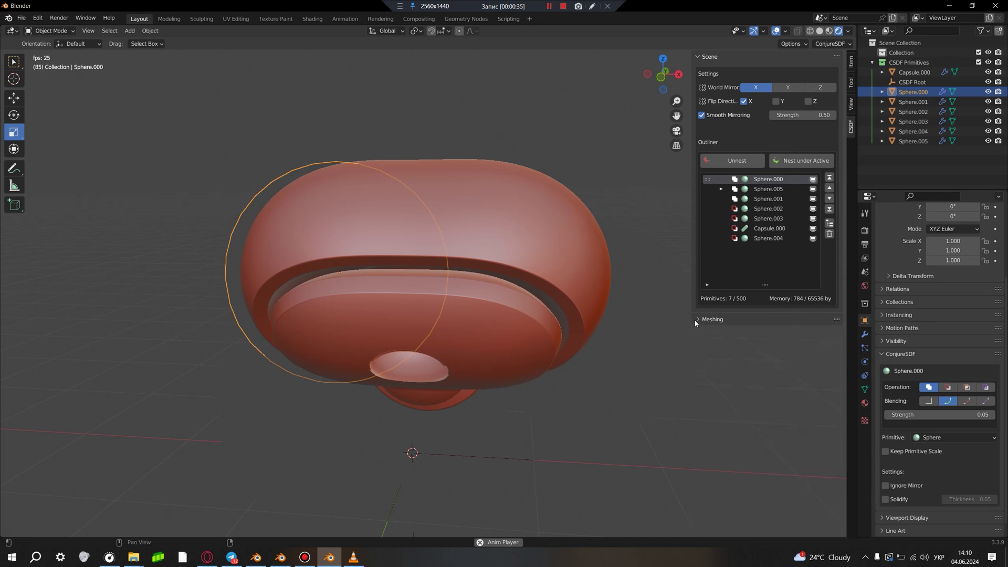
pyautogui.click(698, 320)
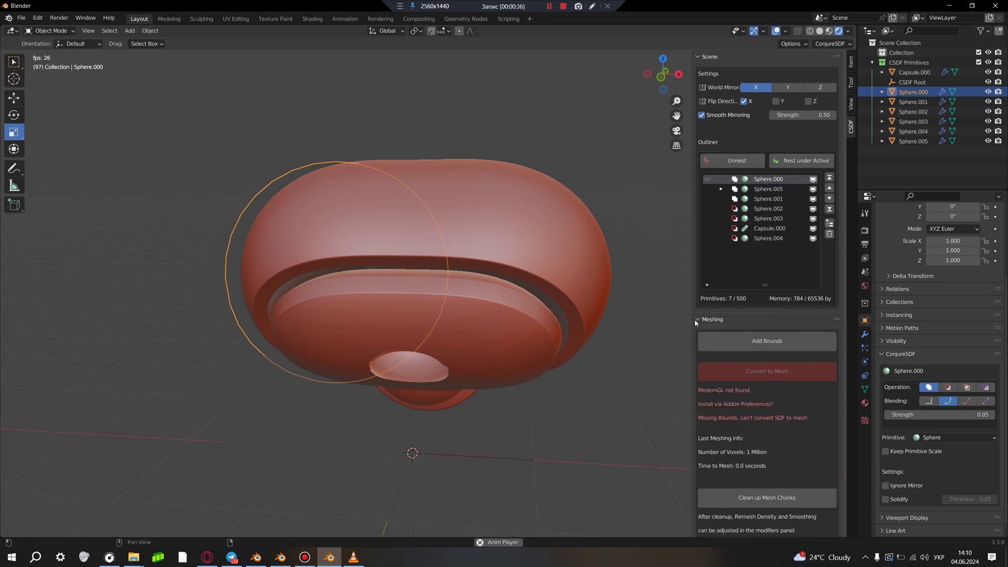
pyautogui.click(767, 341)
pyautogui.moveTo(490, 355); pyautogui.dragTo(371, 405, button='middle')
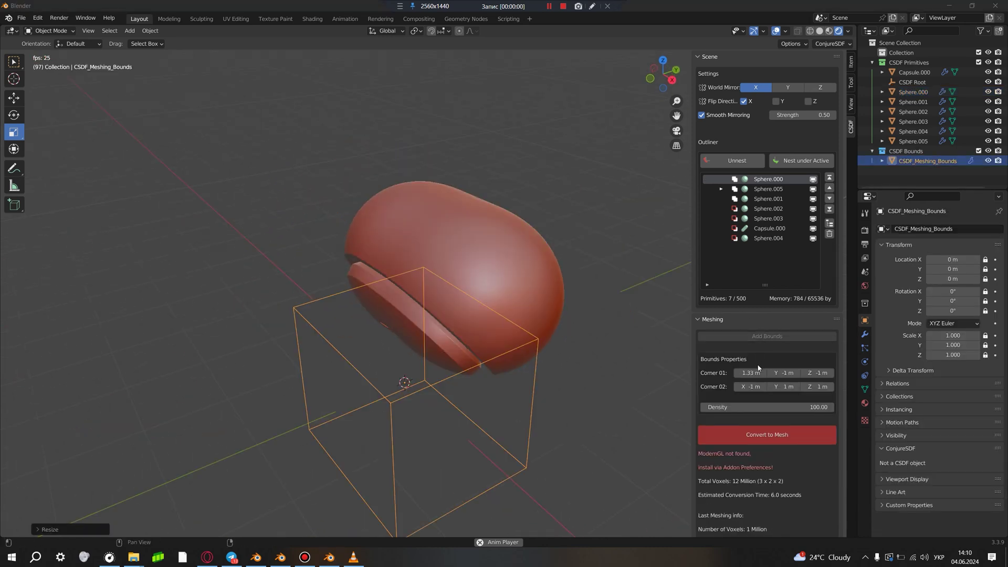
pyautogui.moveTo(593, 398); pyautogui.dragTo(553, 342, button='middle')
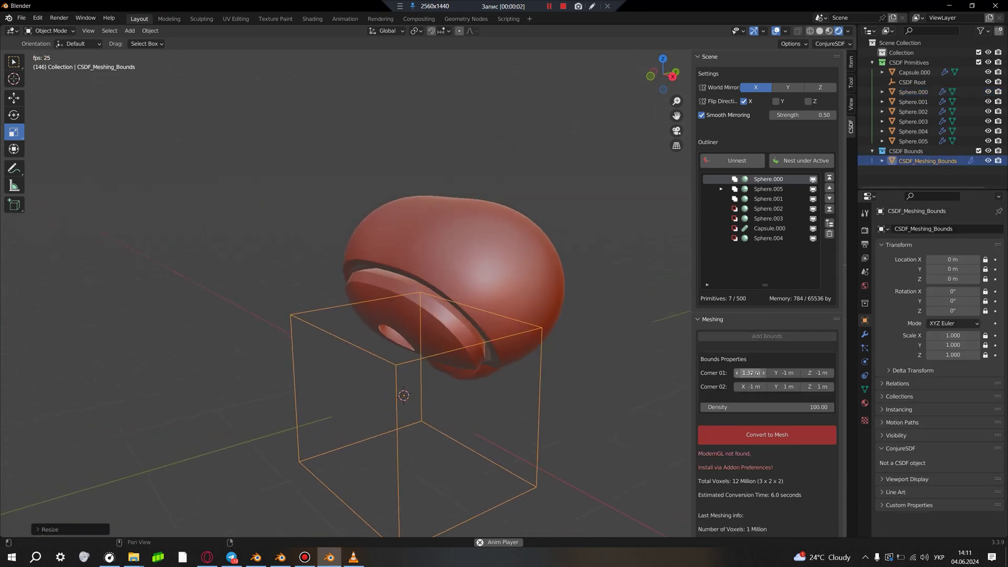
# - Adjust Corner 01 and Corner 02 X/Y/Z values until the box encloses the whole blob
pyautogui.moveTo(750, 372); pyautogui.dragTo(829, 373)
pyautogui.moveTo(751, 387)
pyautogui.mouseDown()
pyautogui.moveTo(738, 387)
pyautogui.moveTo(845, 387)
pyautogui.mouseUp()
pyautogui.moveTo(348, 329); pyautogui.dragTo(451, 392, button='middle')
pyautogui.moveTo(818, 386); pyautogui.dragTo(735, 389)
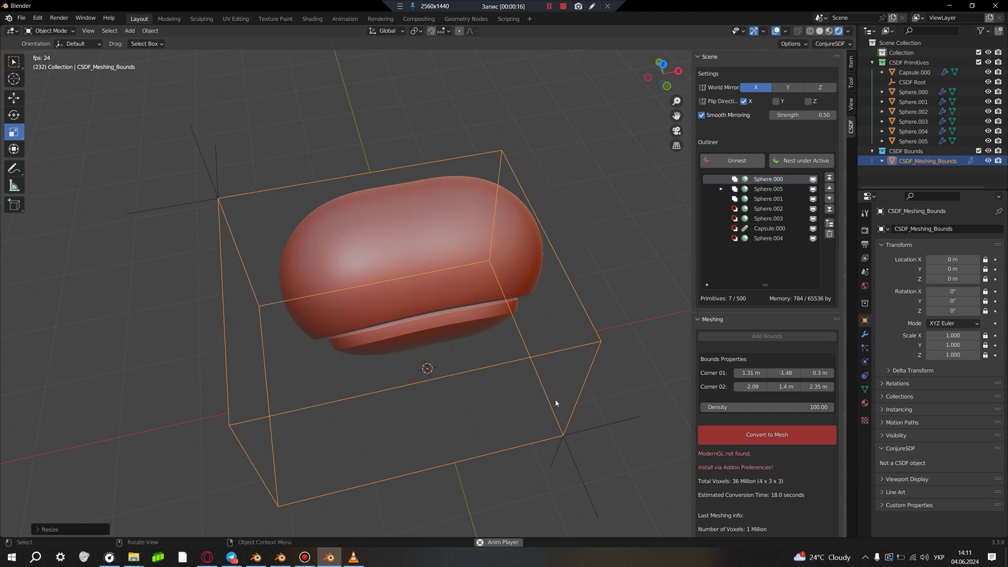
pyautogui.moveTo(556, 401); pyautogui.dragTo(673, 388, button='middle')
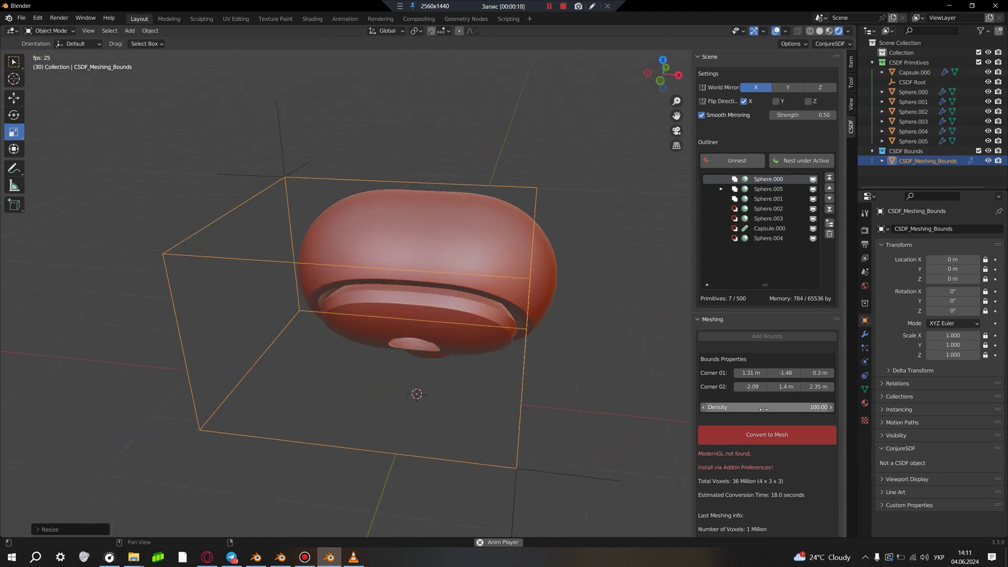
pyautogui.moveTo(411, 306)
pyautogui.mouseDown(button='middle')
pyautogui.moveTo(391, 333)
pyautogui.moveTo(345, 344)
pyautogui.moveTo(357, 334)
pyautogui.moveTo(717, 423)
pyautogui.mouseUp(button='middle')
pyautogui.scroll(-2, 768, 373)
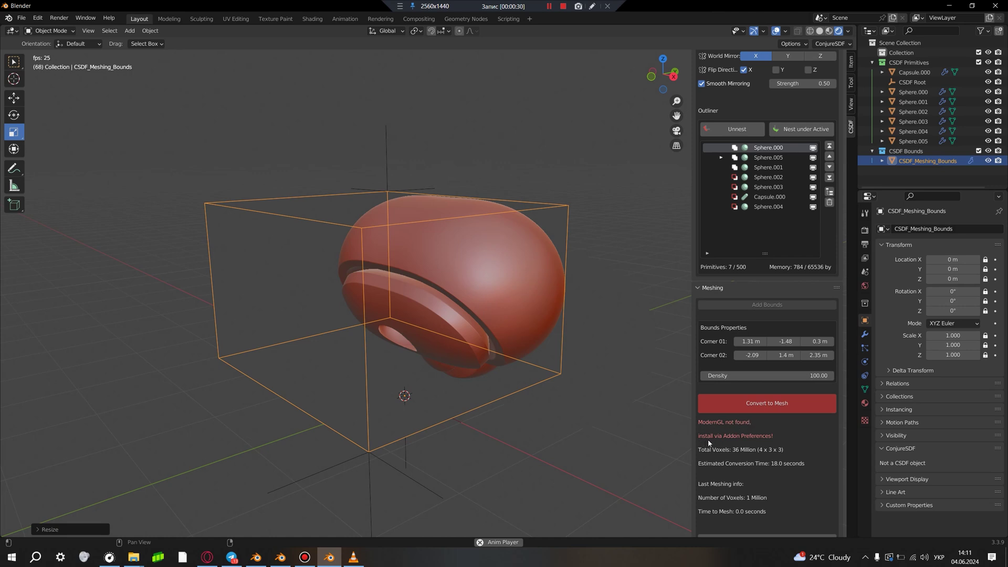
pyautogui.click(38, 18)
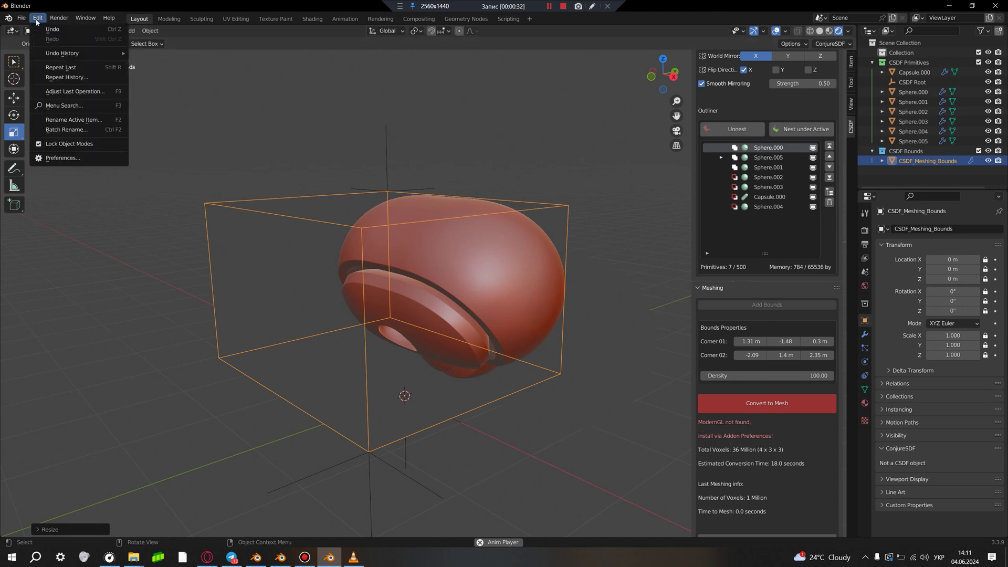
pyautogui.click(61, 158)
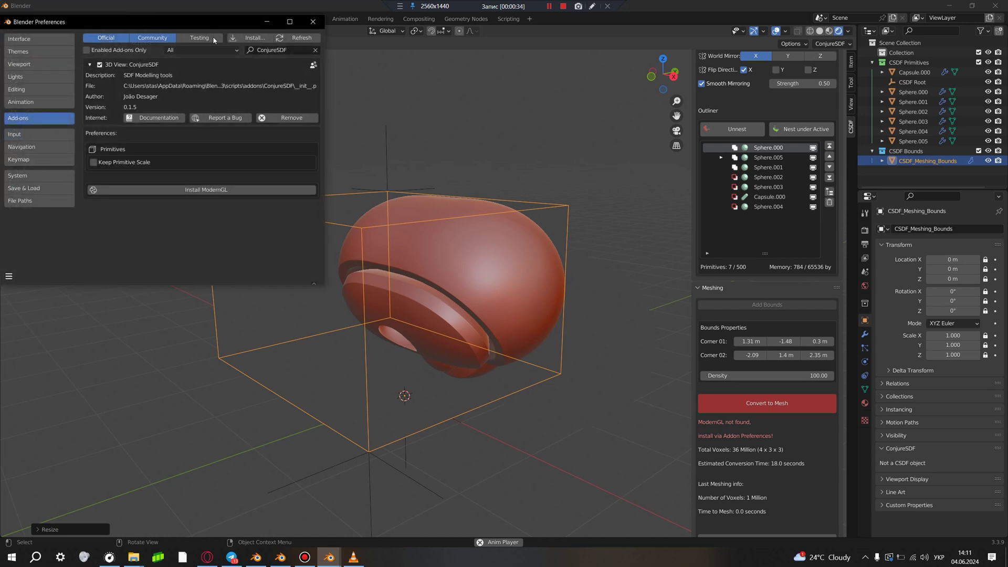
pyautogui.moveTo(132, 21); pyautogui.dragTo(105, 124)
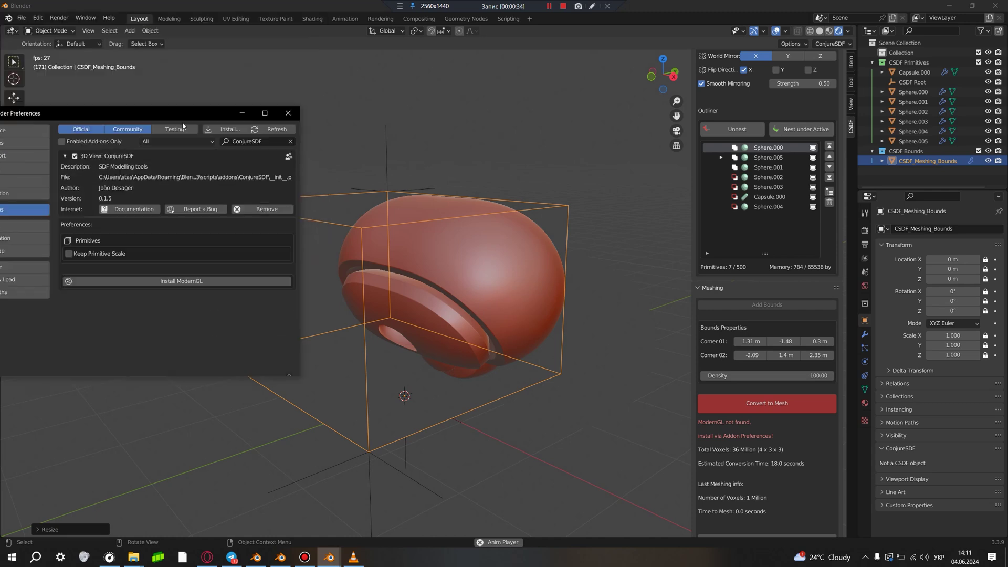
pyautogui.click(181, 294)
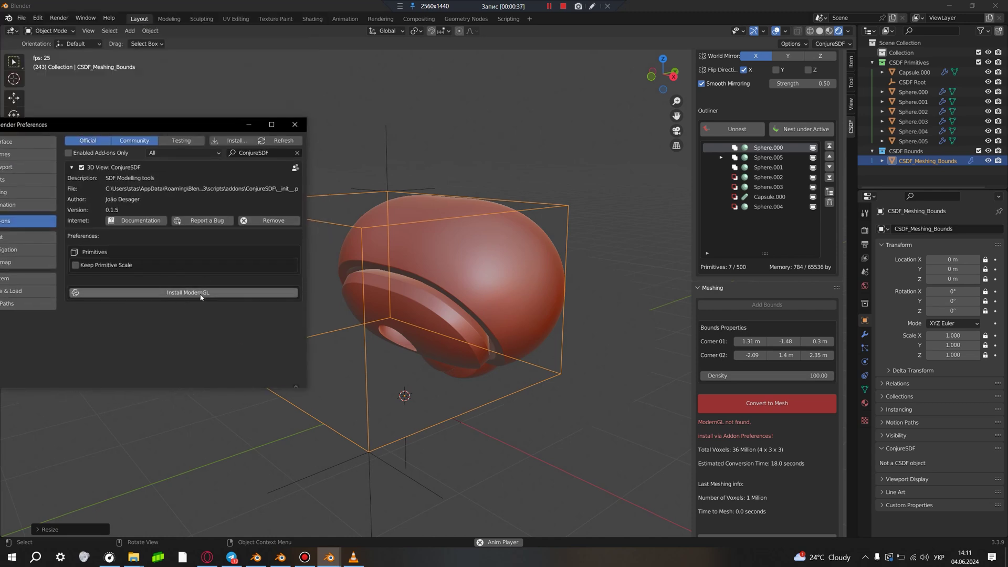
pyautogui.click(295, 125)
pyautogui.scroll(-2, 839, 387)
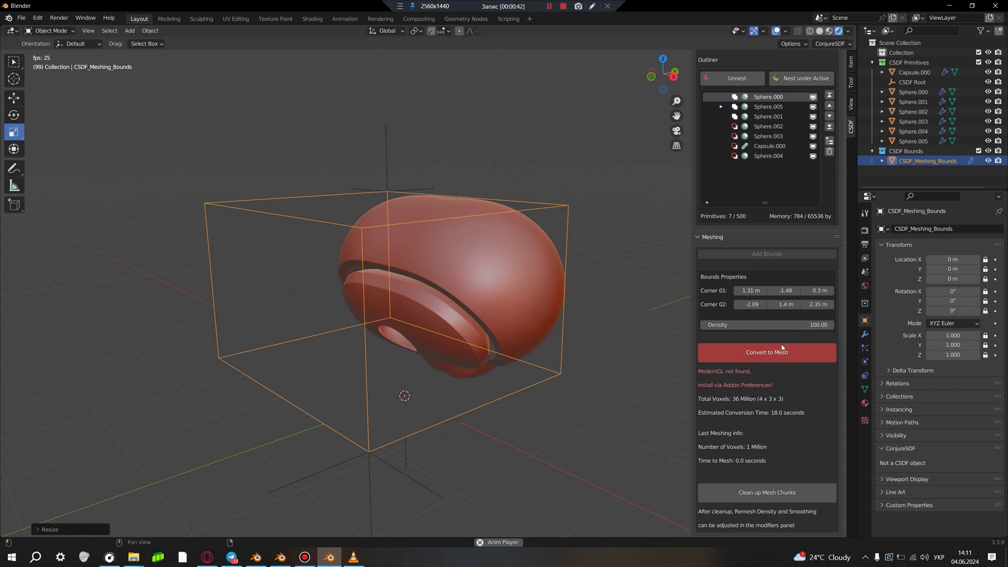
# - Select Sphere.003 then Sphere.005, then orbit and zoom in on the blob's front
pyautogui.click(410, 276)
pyautogui.click(548, 312)
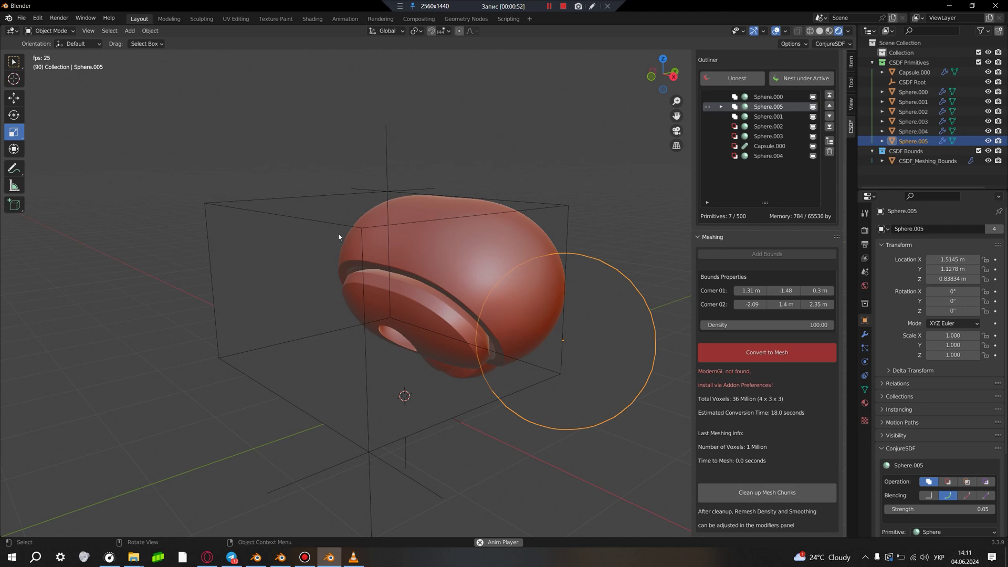
pyautogui.click(493, 152)
pyautogui.moveTo(494, 152)
pyautogui.mouseDown(button='middle')
pyautogui.moveTo(421, 288)
pyautogui.moveTo(446, 281)
pyautogui.mouseUp(button='middle')
pyautogui.scroll(3, 421, 288)
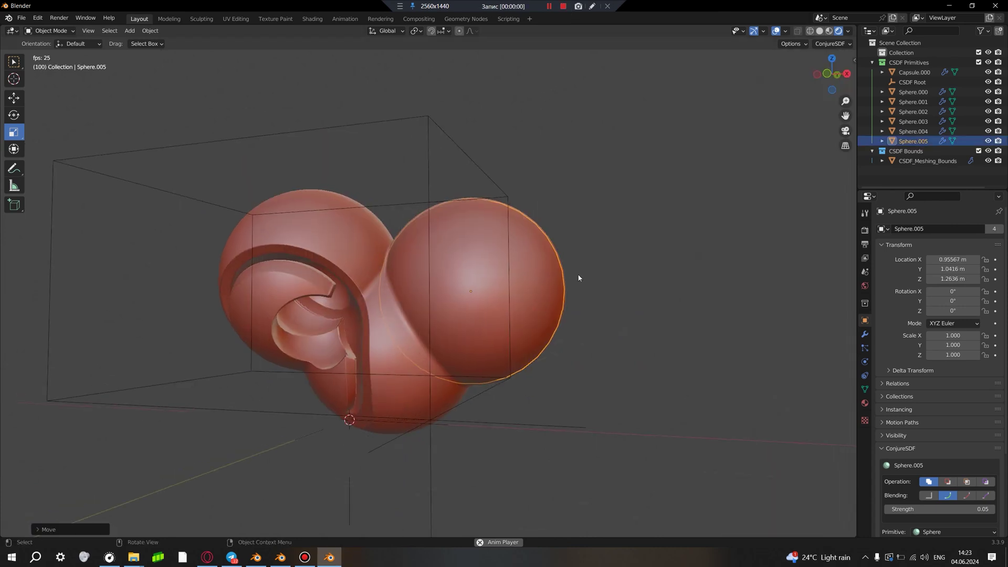
pyautogui.moveTo(581, 277)
pyautogui.mouseDown(button='middle')
pyautogui.moveTo(493, 286)
pyautogui.moveTo(442, 306)
pyautogui.mouseUp(button='middle')
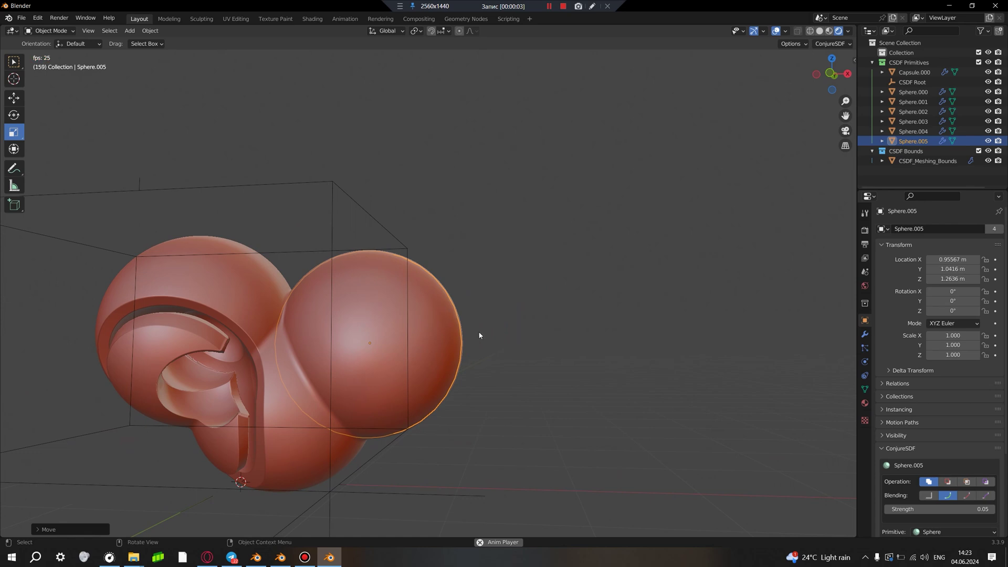
# - Orbit the shapes into view and start a free G move of Sphere.005
pyautogui.moveTo(480, 335); pyautogui.dragTo(408, 348, button='middle')
pyautogui.press('g')
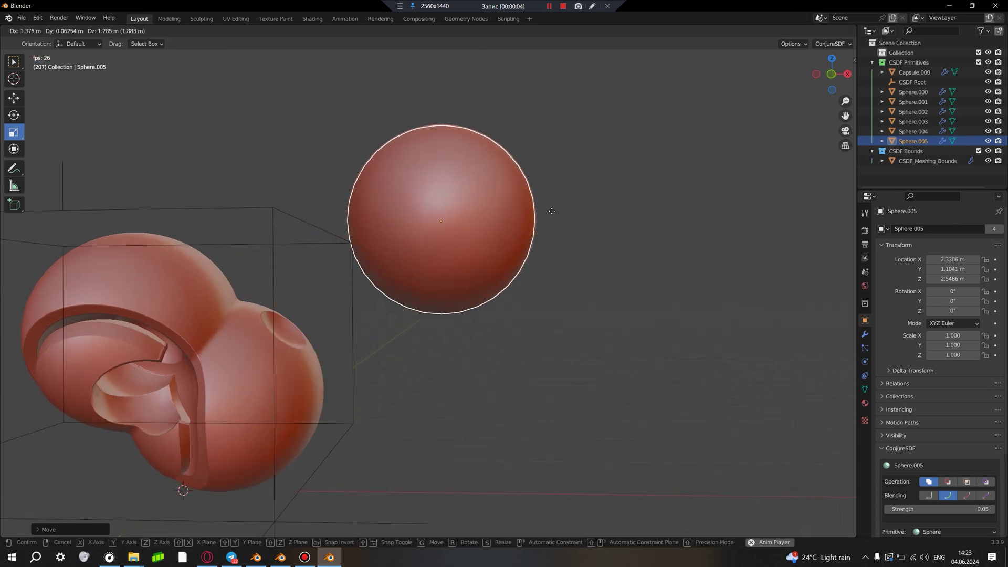